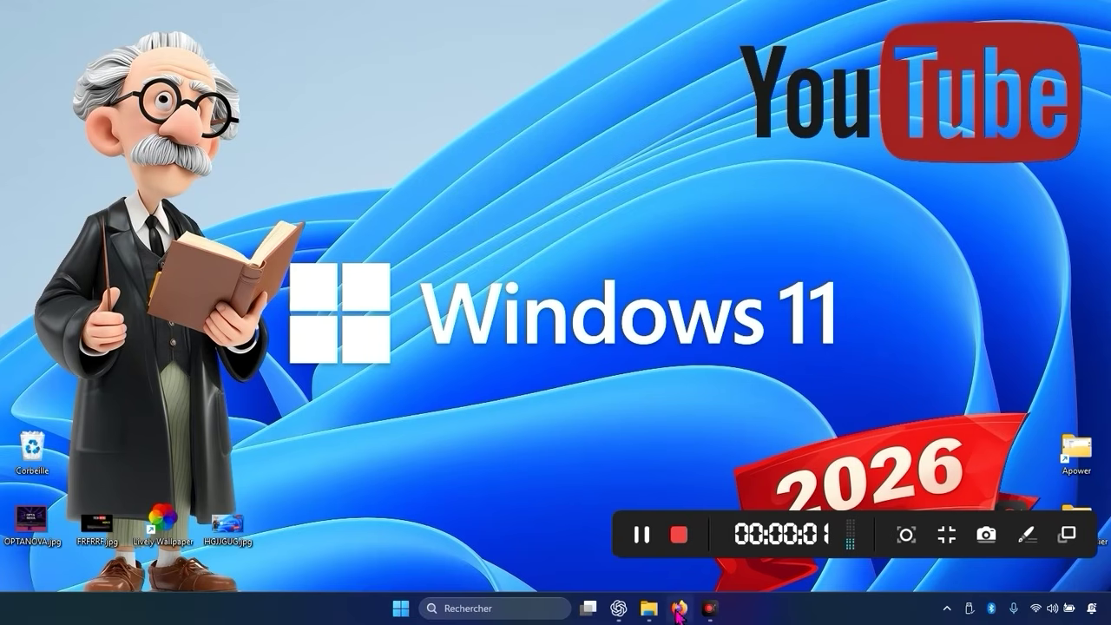
# Switch to Firefox and search the web for "revo" in a new tab.
pyautogui.click(679, 609)
pyautogui.click(679, 609)
pyautogui.click(679, 609)
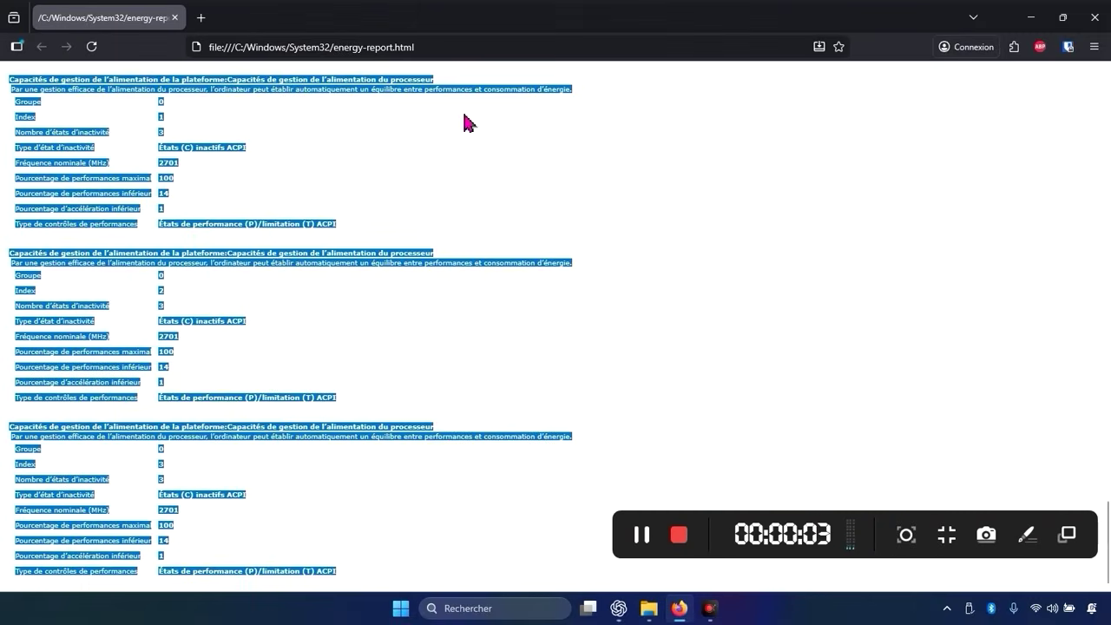
pyautogui.click(200, 17)
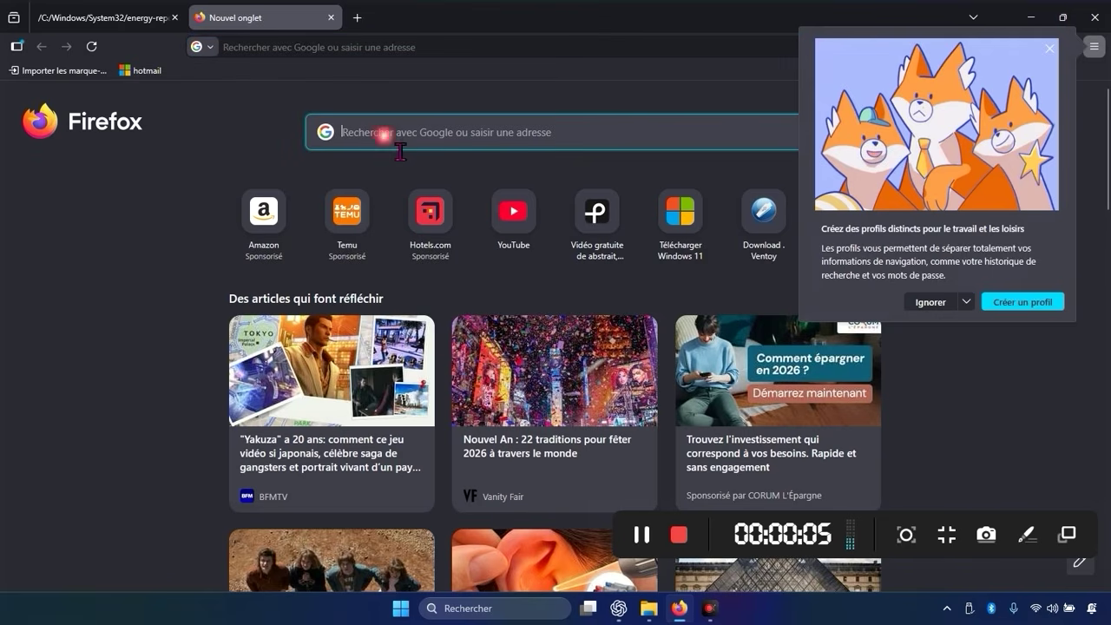
pyautogui.write('revo')
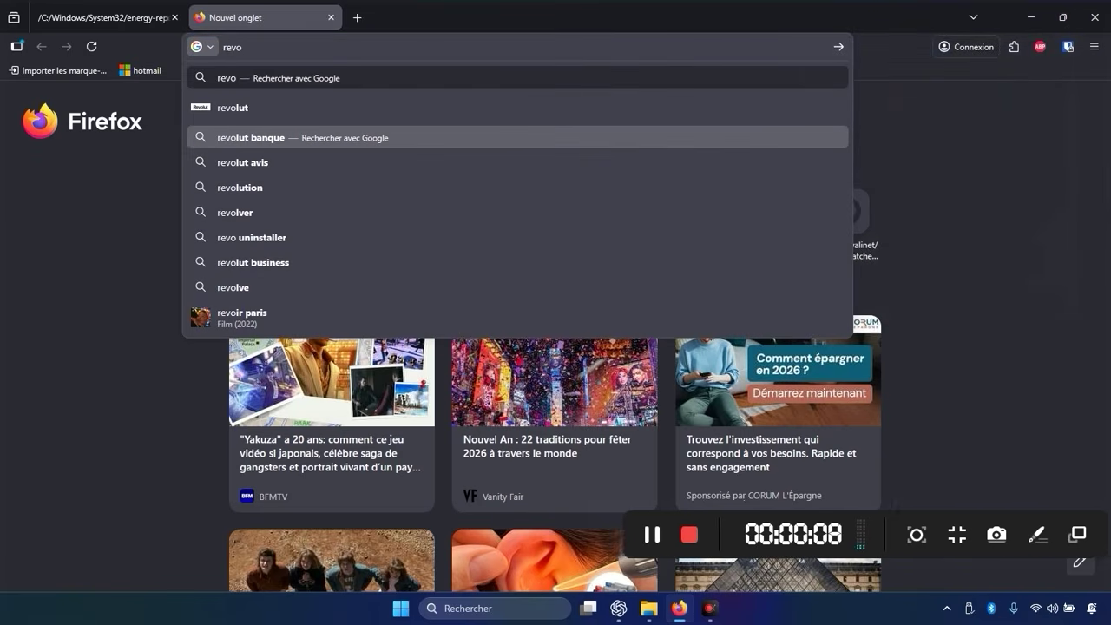
pyautogui.press('Return')
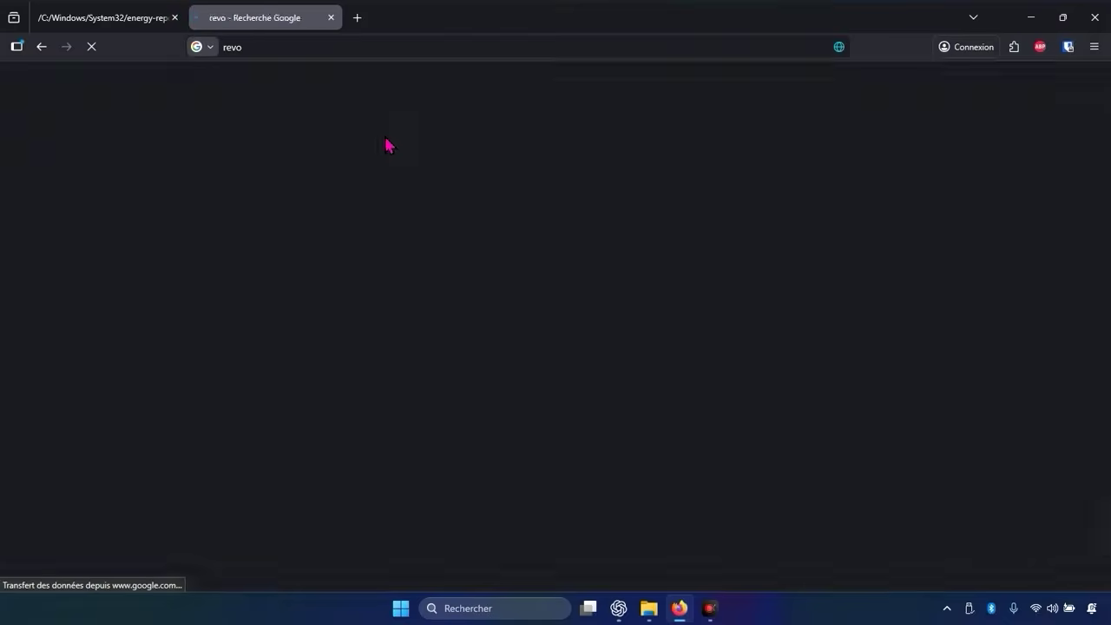
# Open the "Télécharger Revo Uninstaller Freeware" search result and download Revo Uninstaller FREE.
pyautogui.scroll(-3, 409, 380)
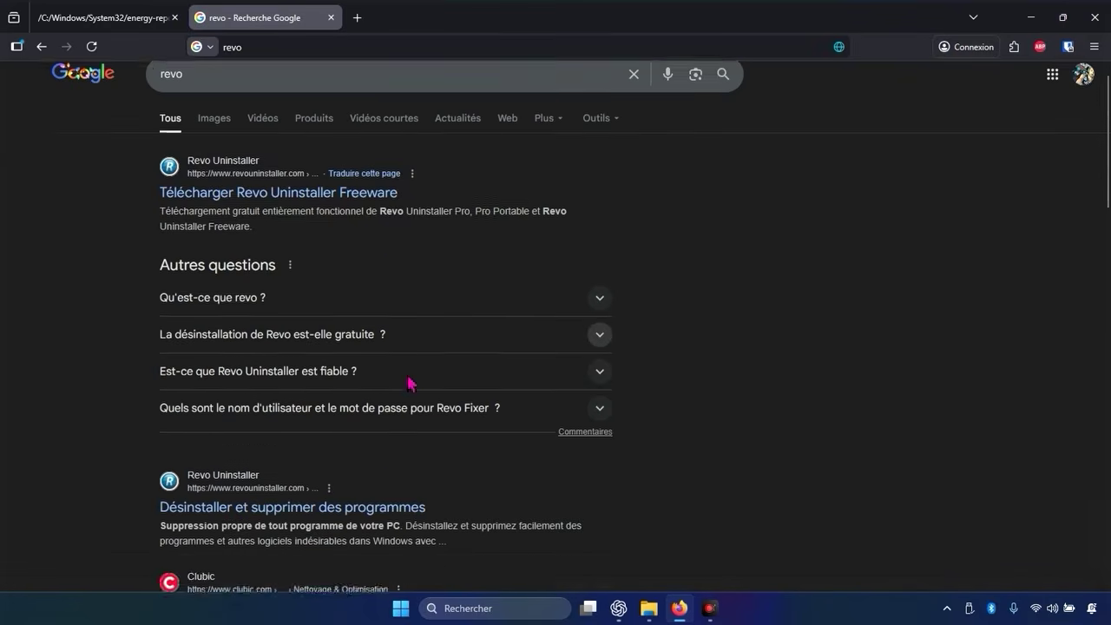
pyautogui.scroll(3, 406, 382)
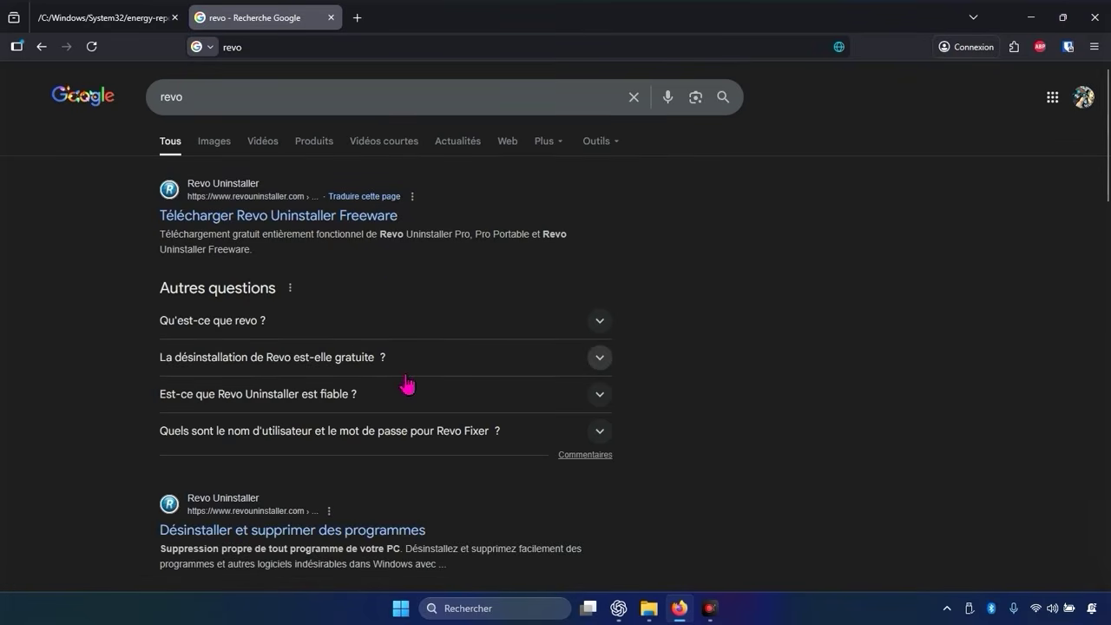
pyautogui.click(252, 217)
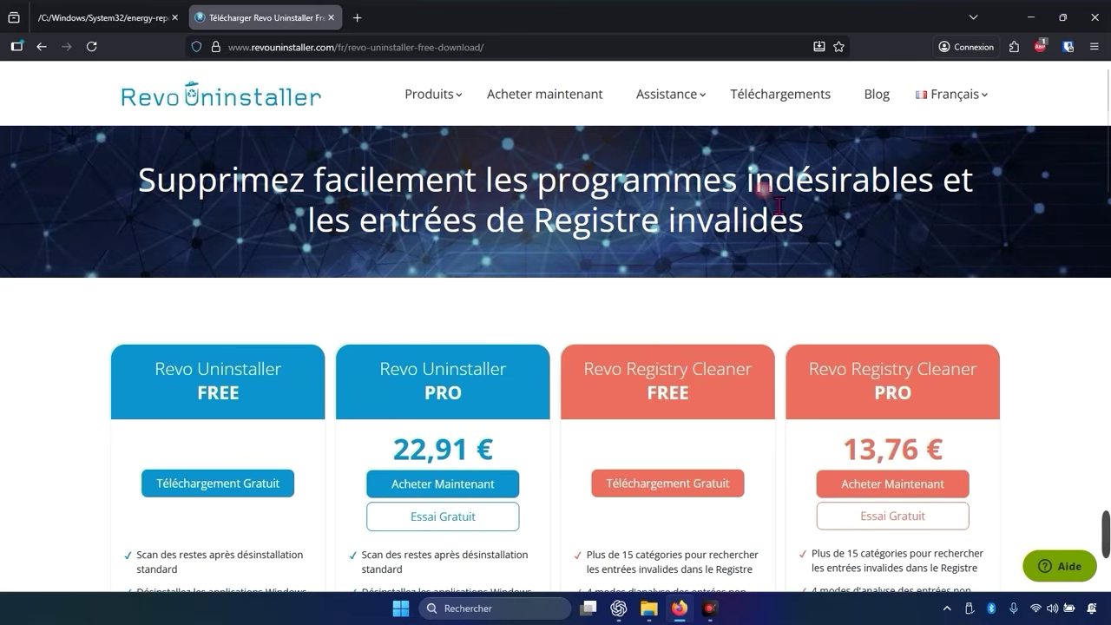
pyautogui.click(761, 187)
pyautogui.scroll(-2, 671, 229)
pyautogui.scroll(-5, 397, 216)
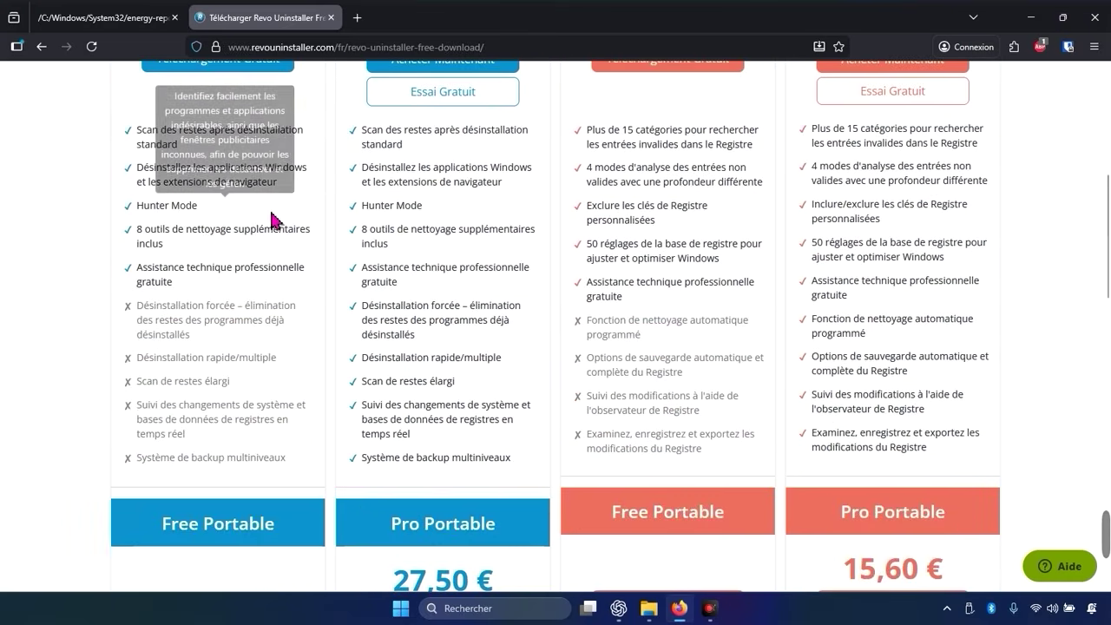
pyautogui.scroll(4, 278, 229)
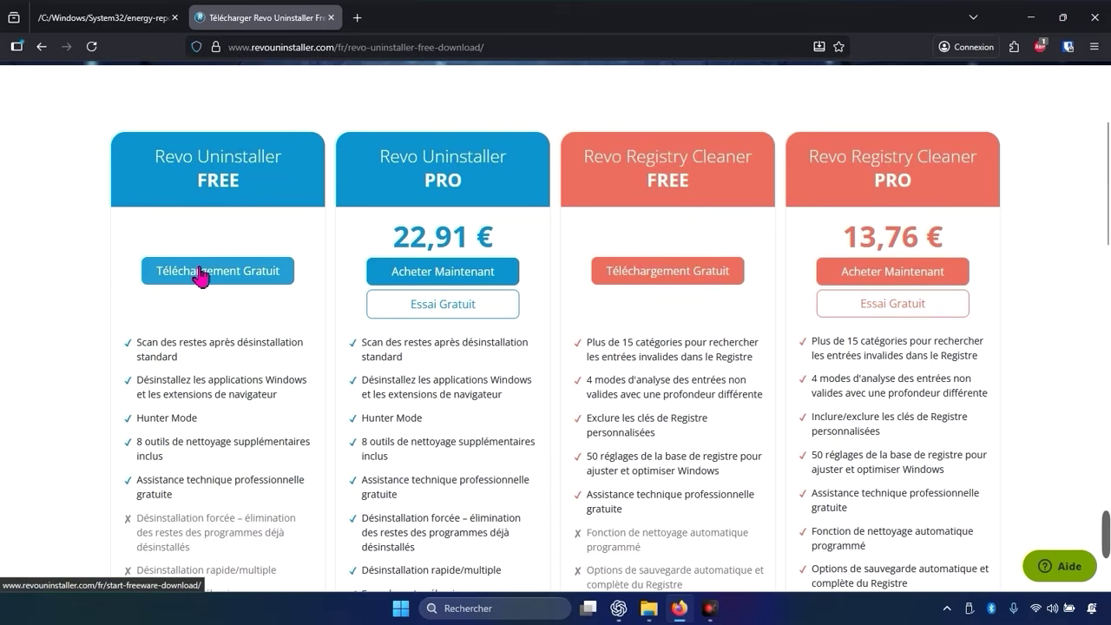
pyautogui.click(200, 274)
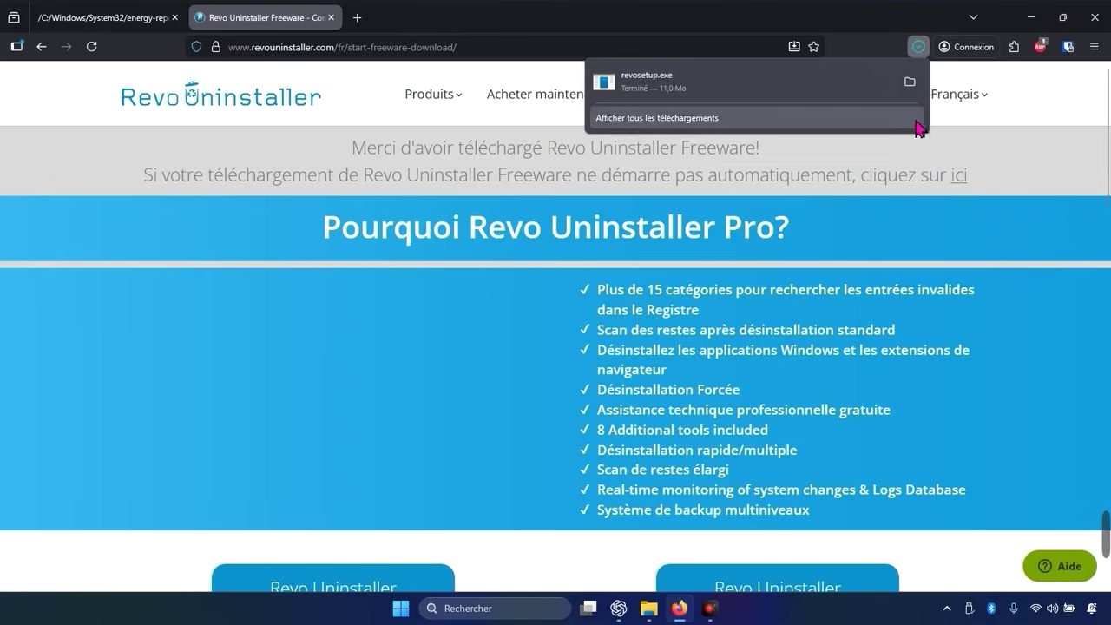
# Run revosetup.exe from the downloads folder and accept Français as the setup language.
pyautogui.click(910, 82)
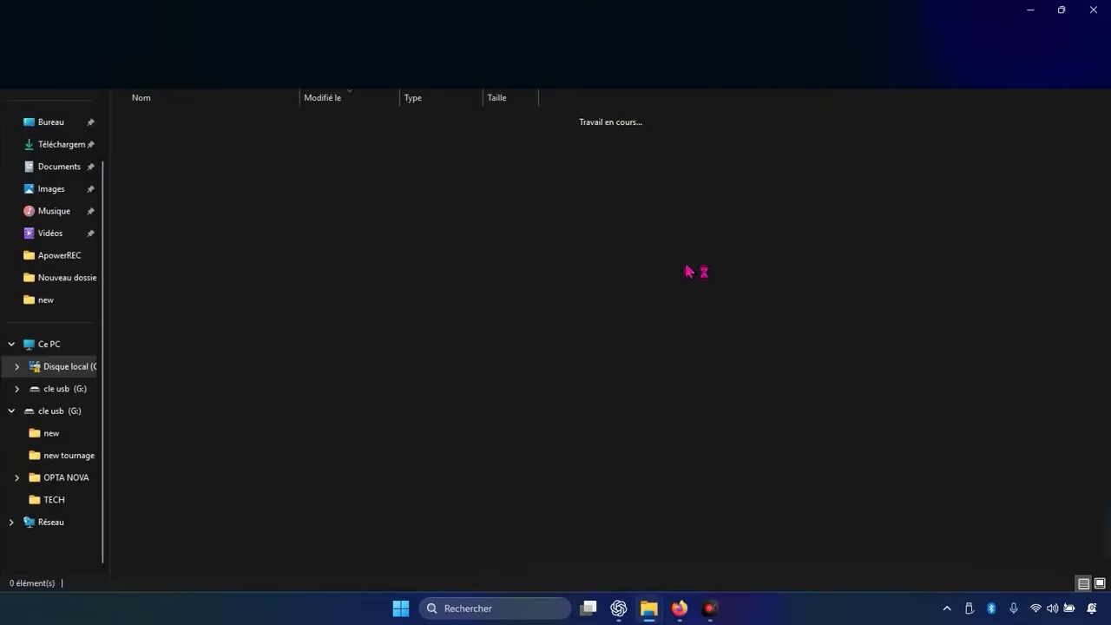
pyautogui.doubleClick(203, 144)
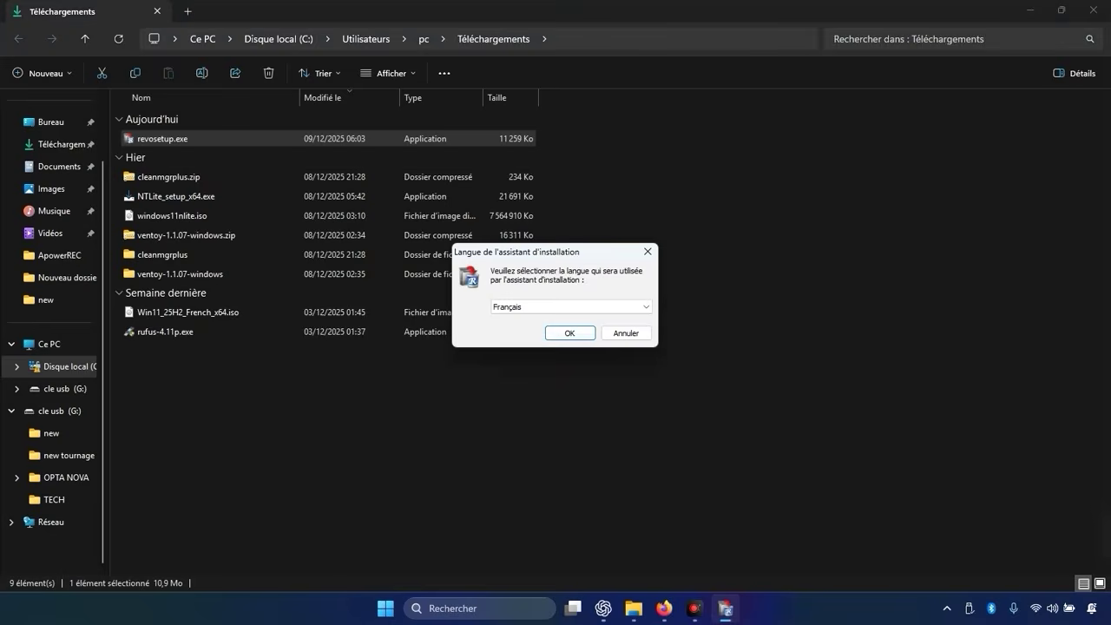
pyautogui.press('Return')
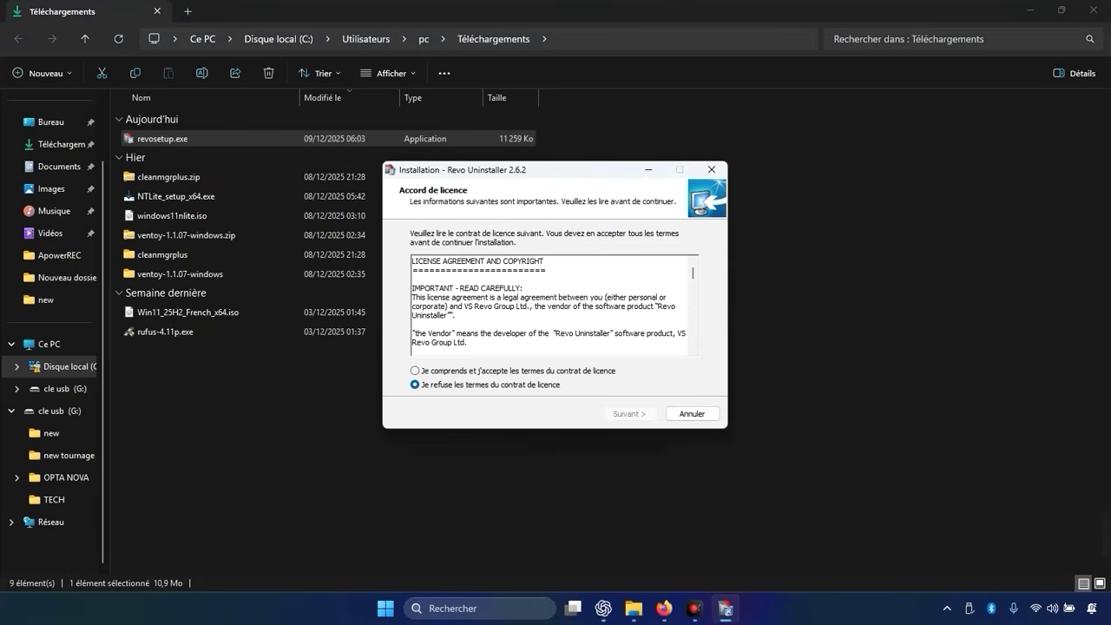
# Accept the licence agreement, install Revo Uninstaller with a desktop icon, and finish setup with the program set to launch.
pyautogui.press('Up')
pyautogui.press('Return')
pyautogui.press('Return')
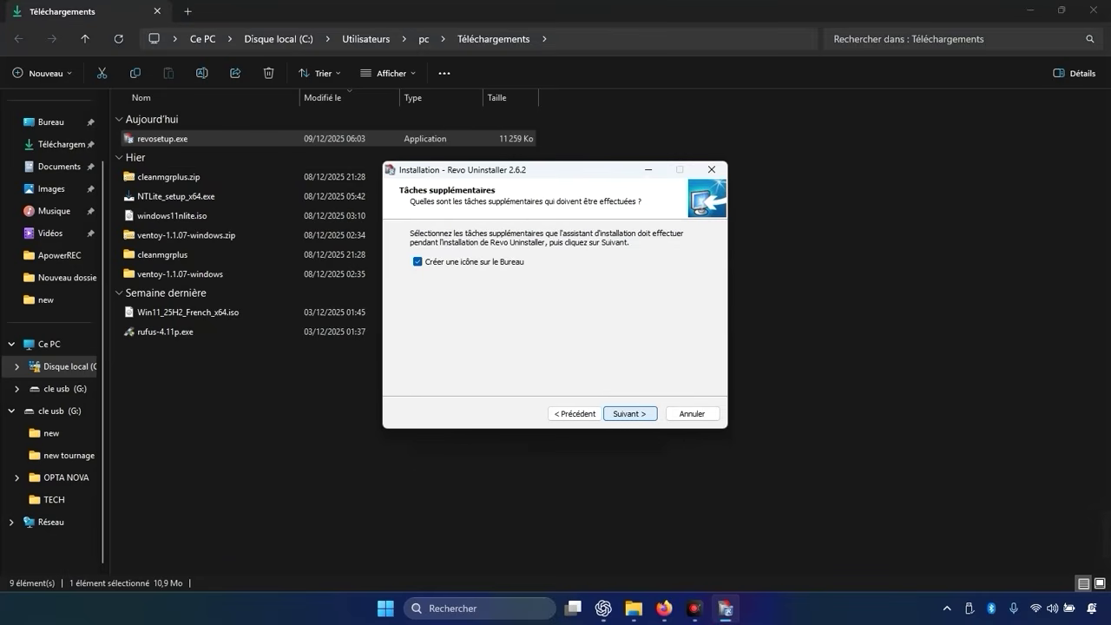
pyautogui.press('Return')
pyautogui.press('Return')
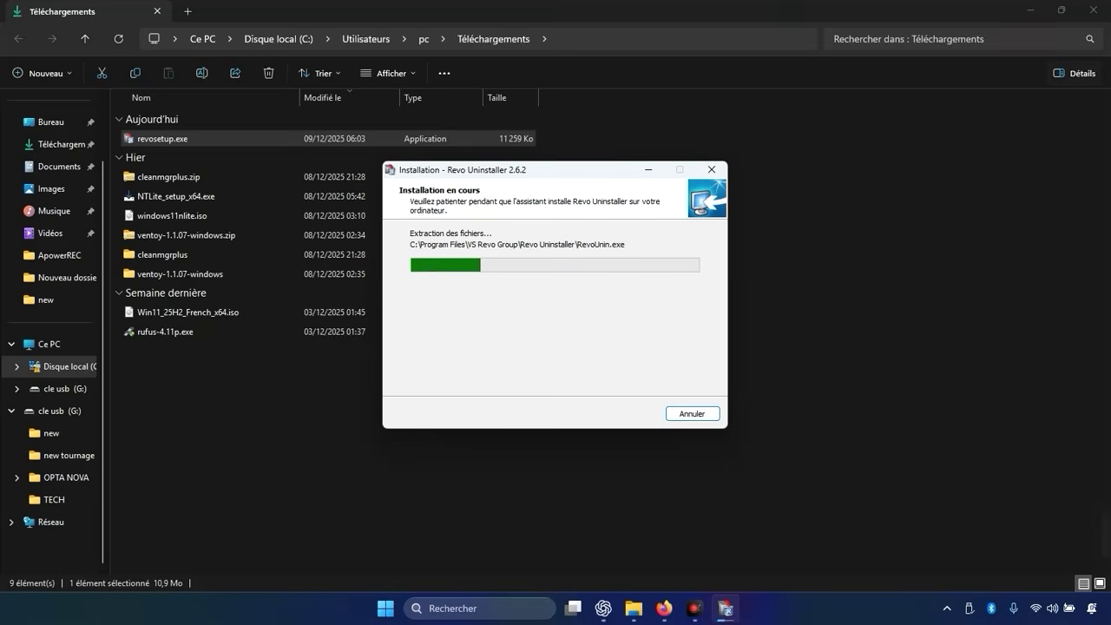
pyautogui.click(1095, 10)
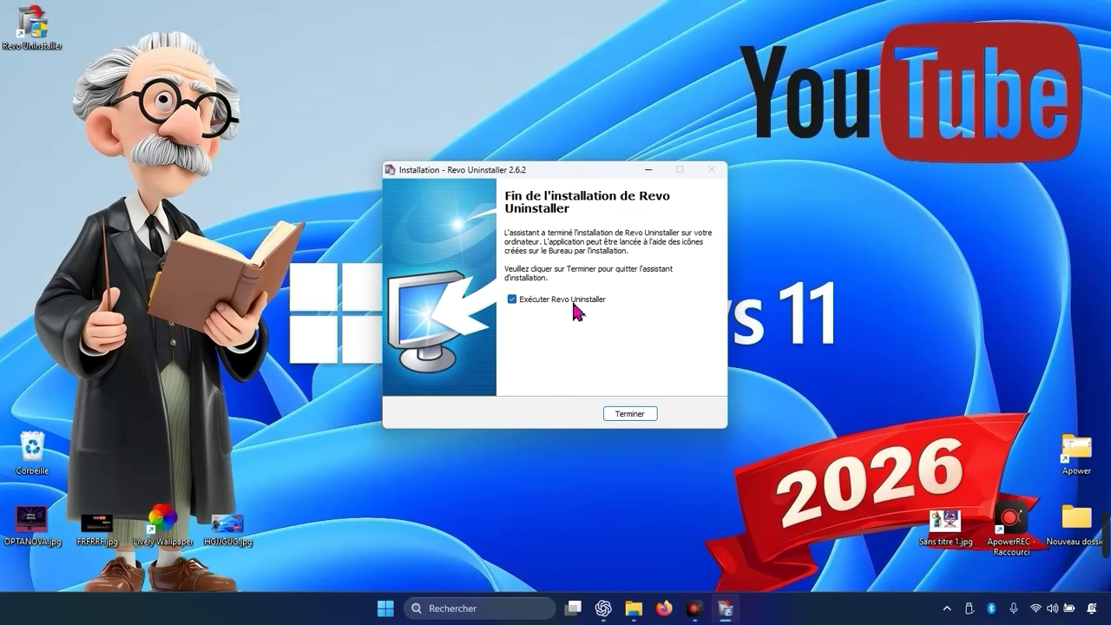
pyautogui.click(625, 414)
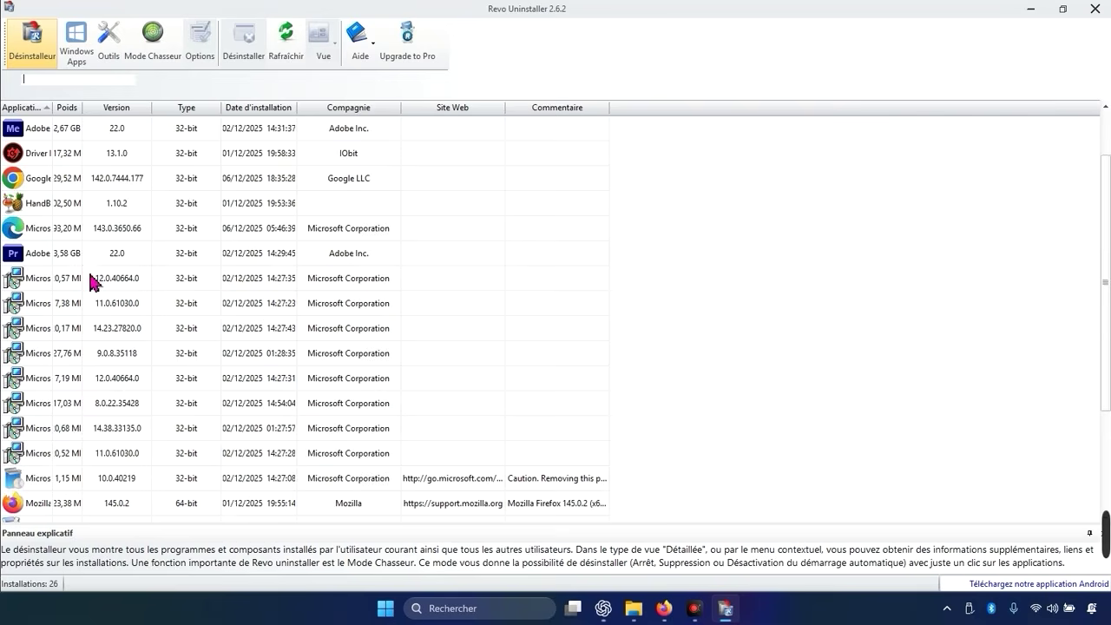
# Look through the list of installed applications in Revo Uninstaller.
pyautogui.scroll(4, 98, 356)
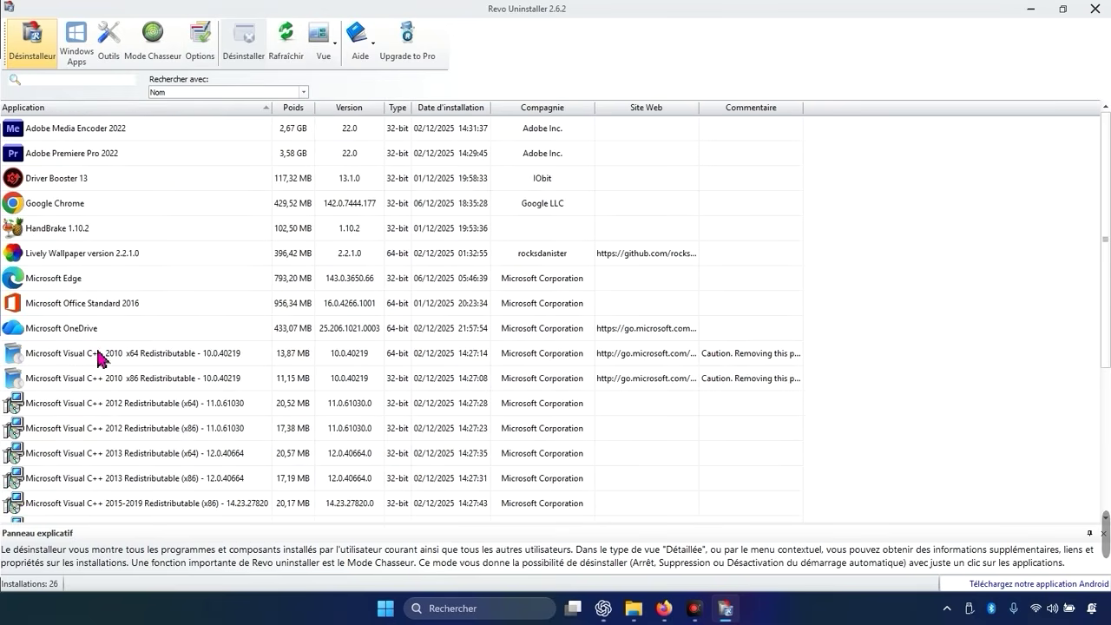
pyautogui.scroll(-4, 98, 356)
pyautogui.scroll(4, 131, 401)
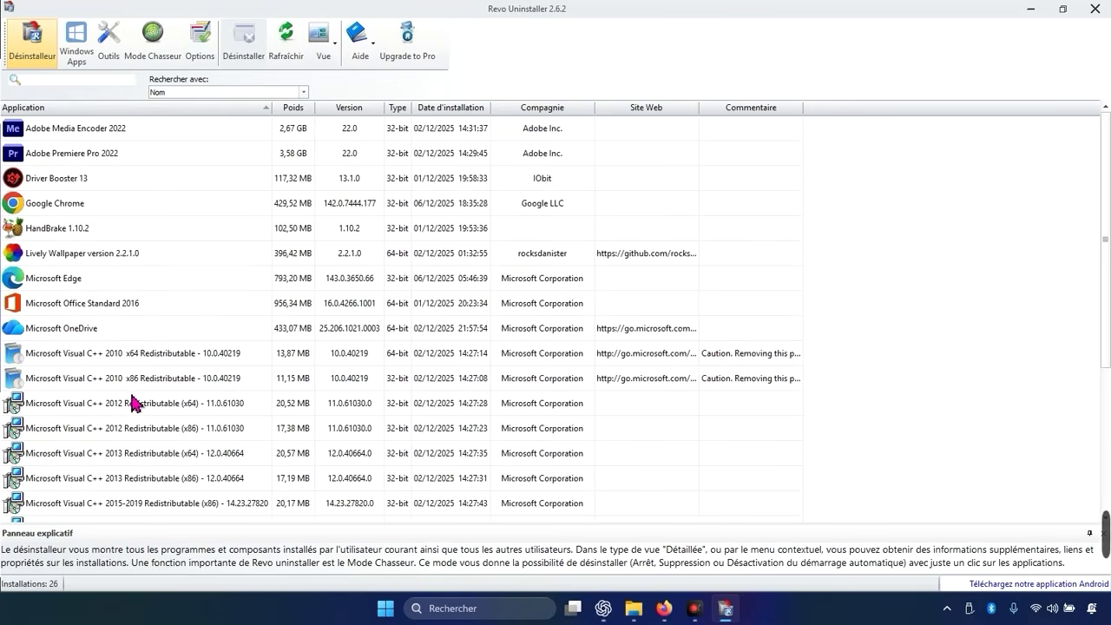
pyautogui.scroll(-4, 133, 400)
pyautogui.scroll(4, 132, 400)
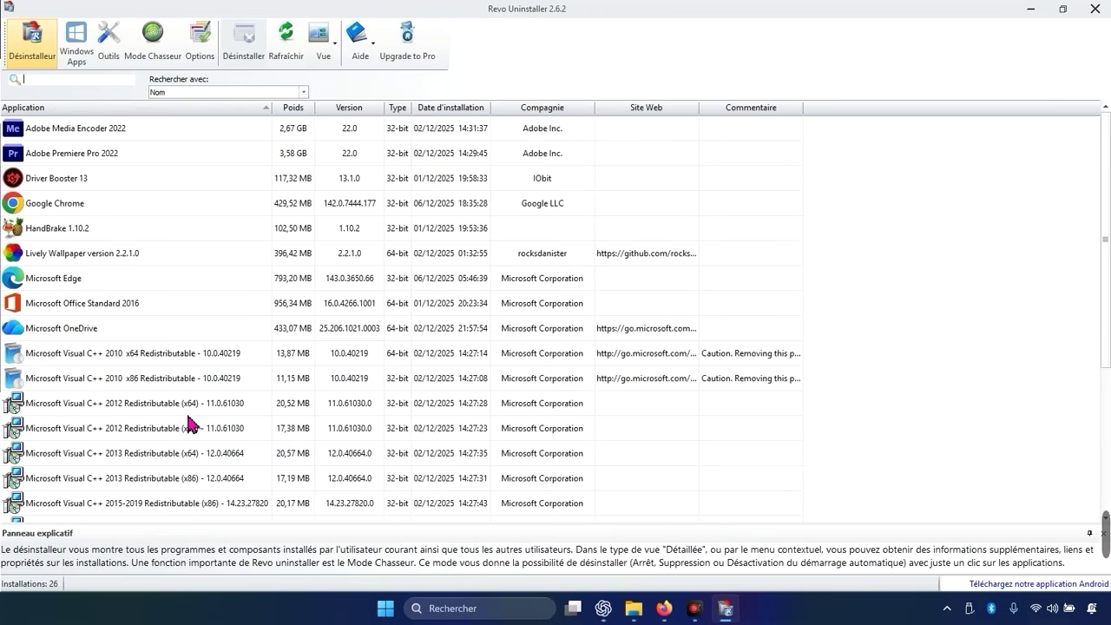
pyautogui.scroll(-1, 179, 415)
pyautogui.scroll(1, 180, 415)
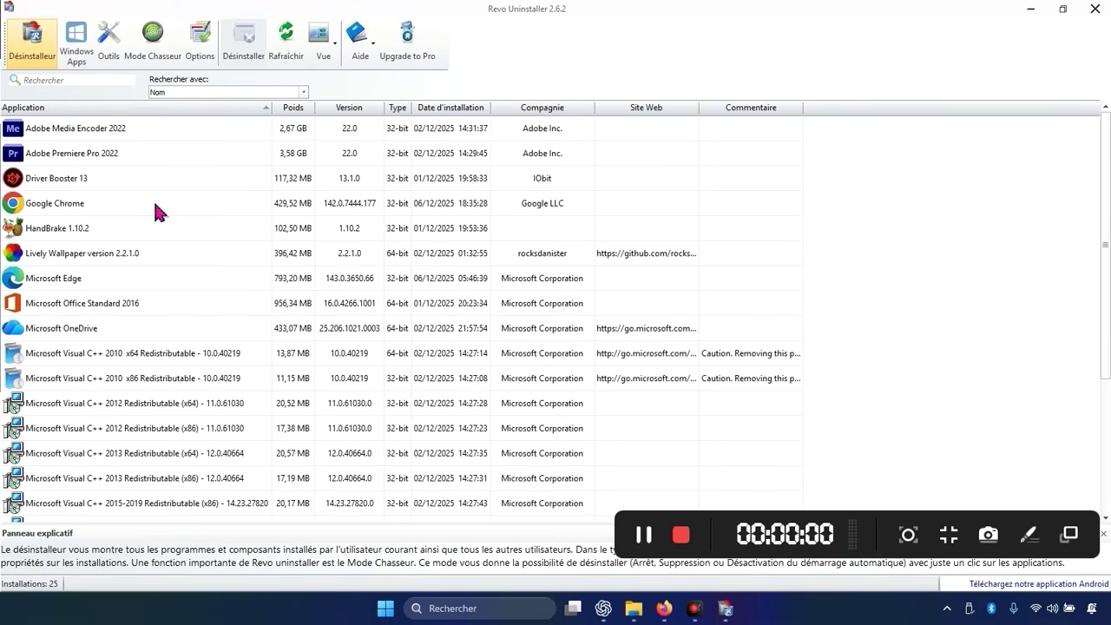
# Start uninstalling Microsoft Edge and acknowledge the warning about removing it.
pyautogui.click(36, 282)
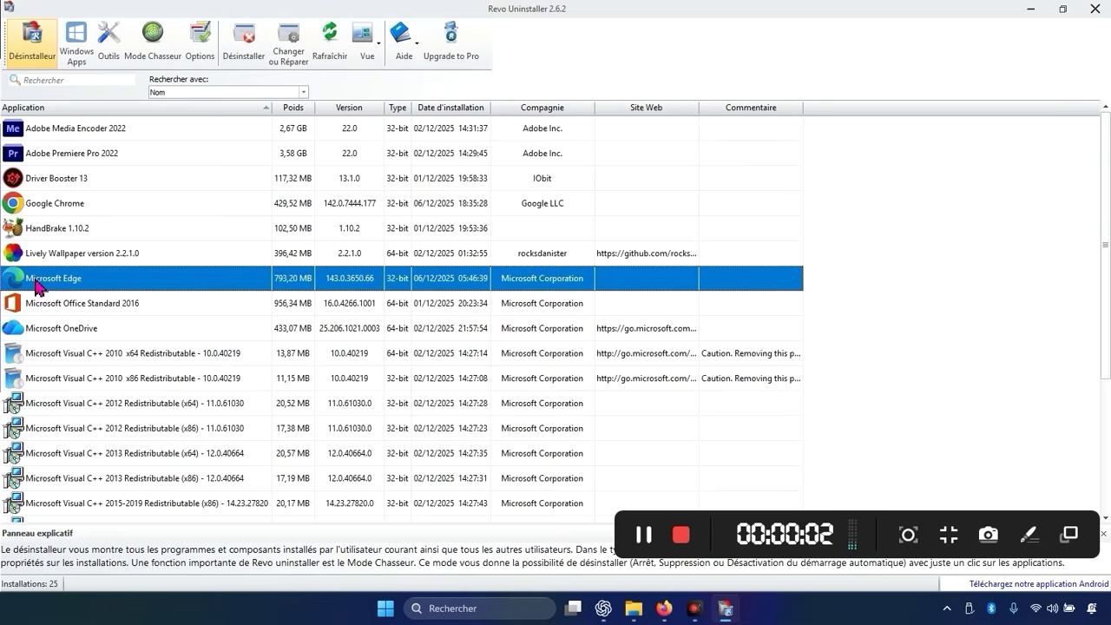
pyautogui.rightClick(38, 287)
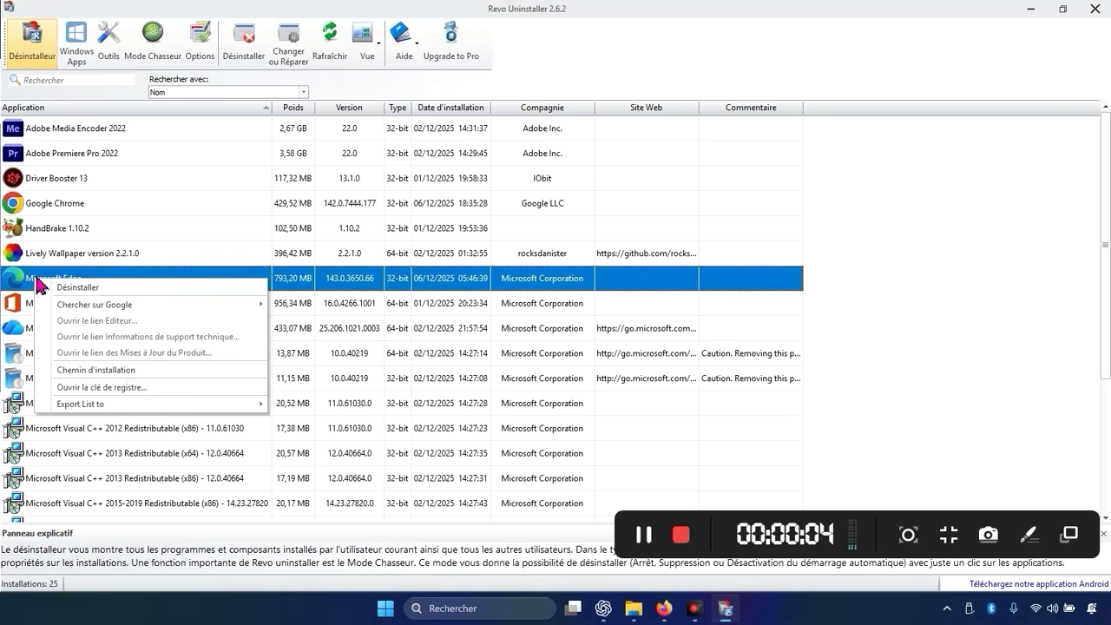
pyautogui.click(108, 291)
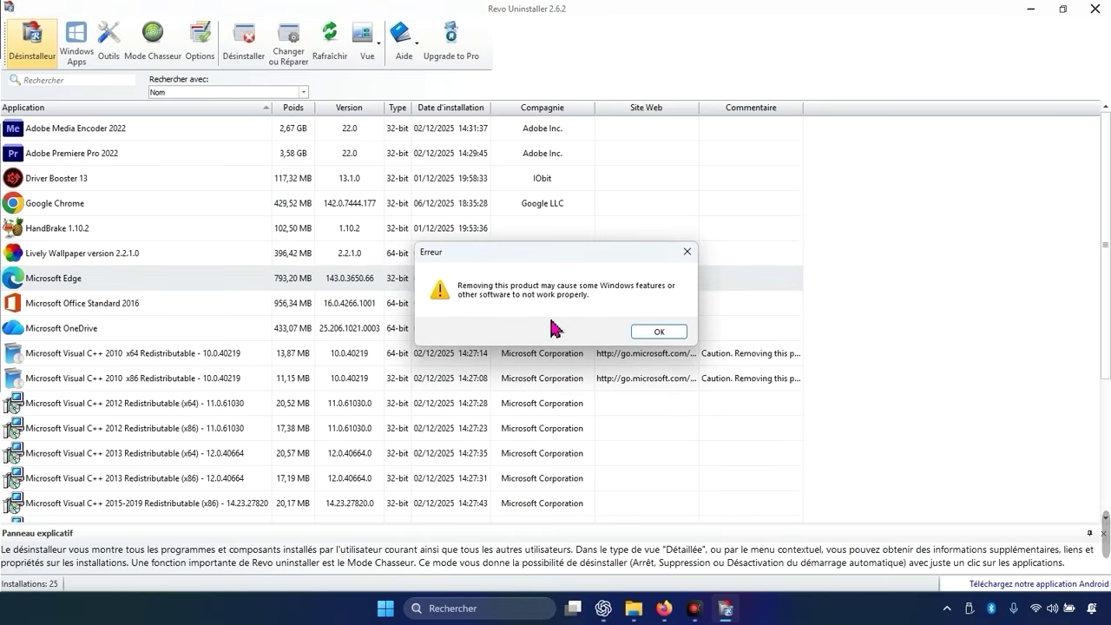
pyautogui.click(658, 335)
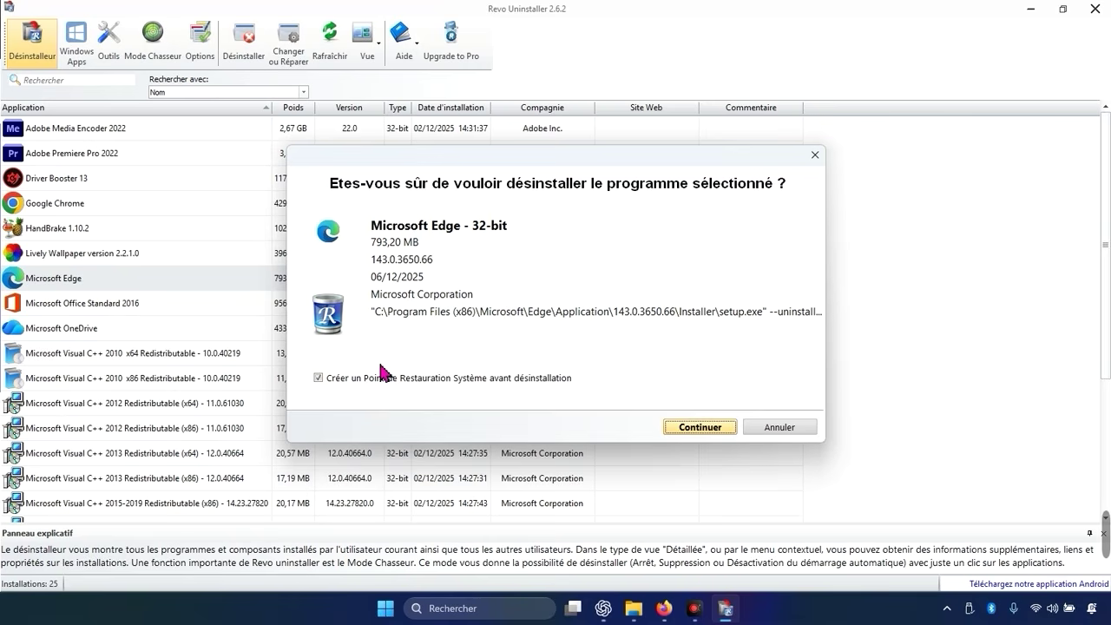
# Turn off creating a system restore point before uninstalling and continue the Microsoft Edge removal.
pyautogui.click(339, 382)
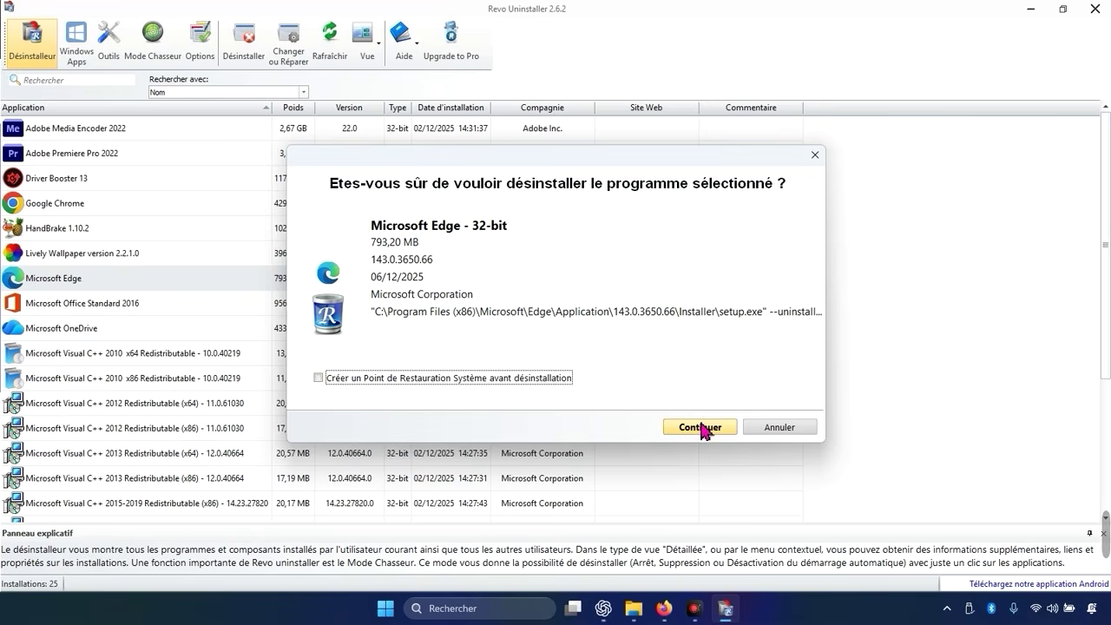
pyautogui.click(695, 609)
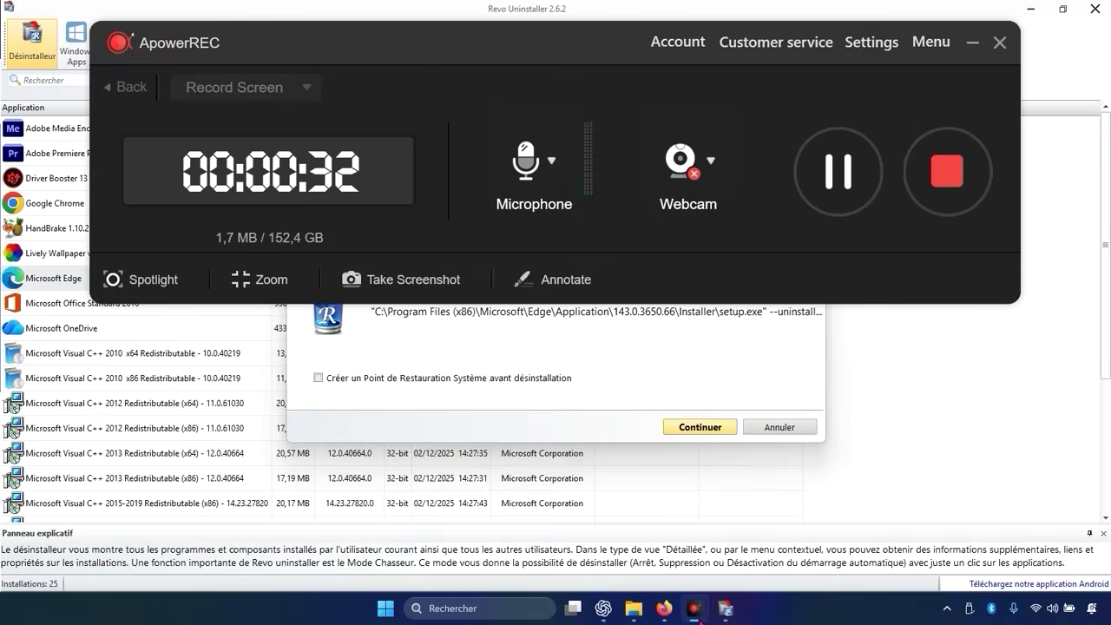
pyautogui.click(695, 609)
pyautogui.click(699, 429)
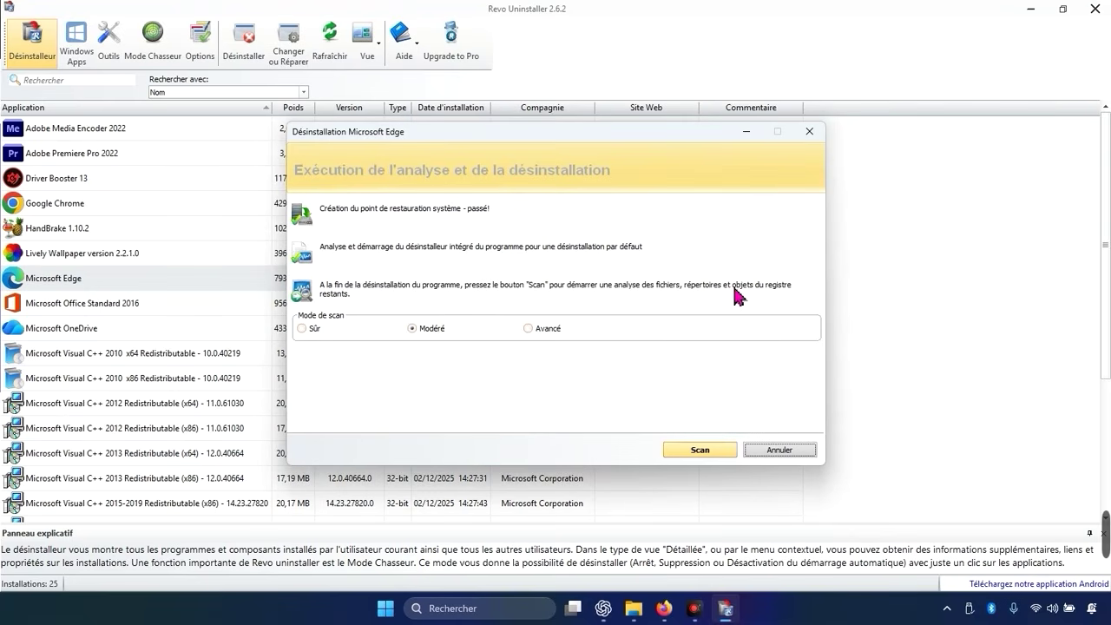
# Scan for Microsoft Edge leftovers in Modéré mode and examine the remaining registry items down to the end of the list.
pyautogui.click(695, 452)
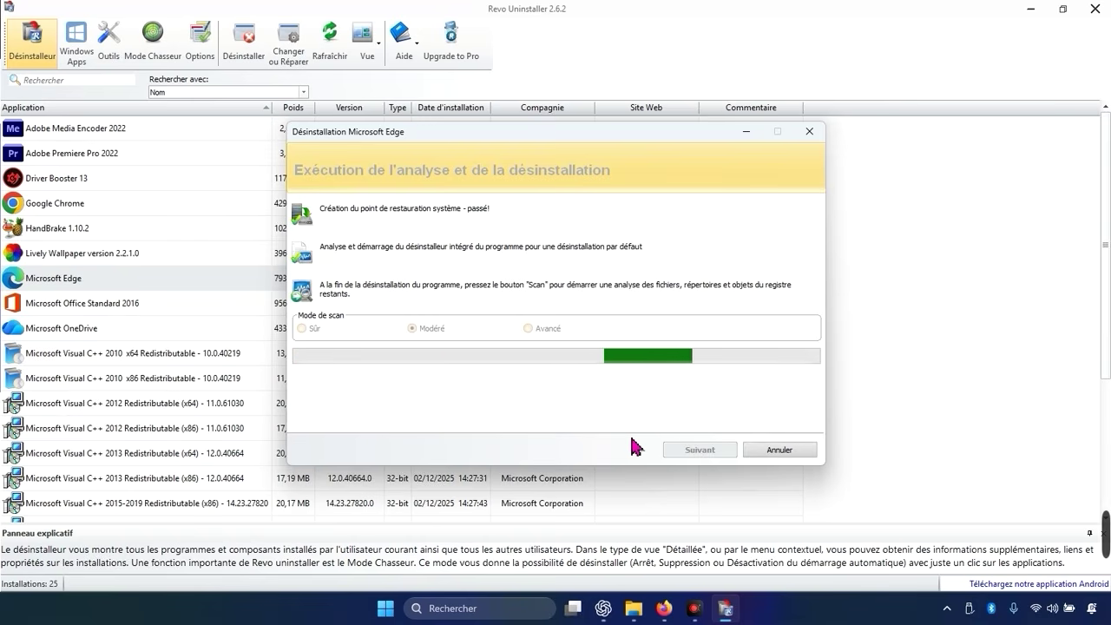
pyautogui.scroll(-5, 560, 331)
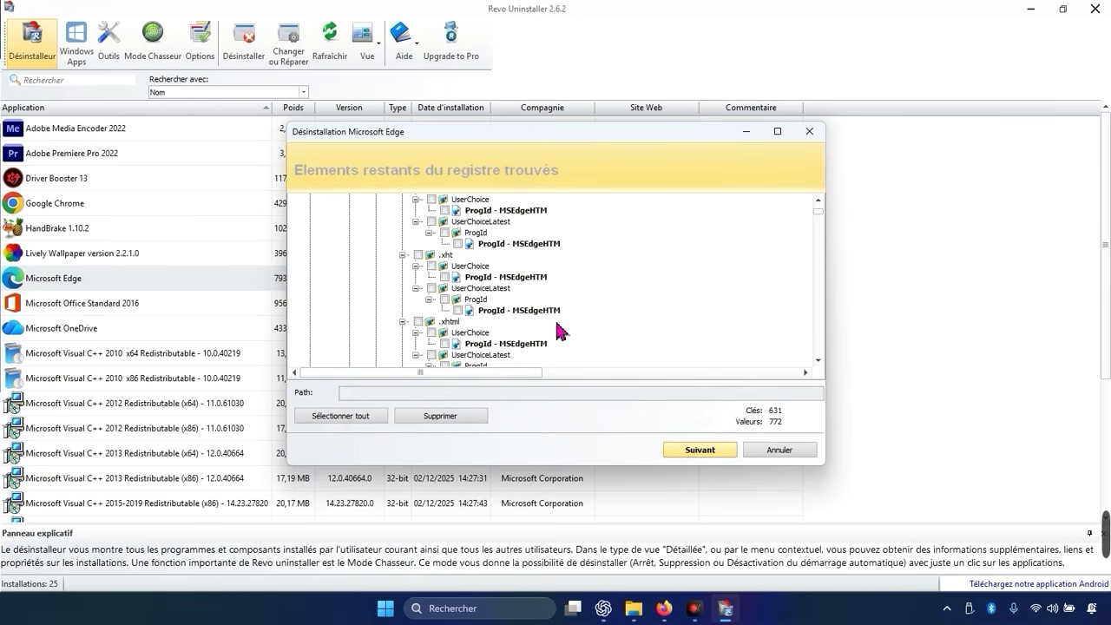
pyautogui.scroll(-3, 560, 332)
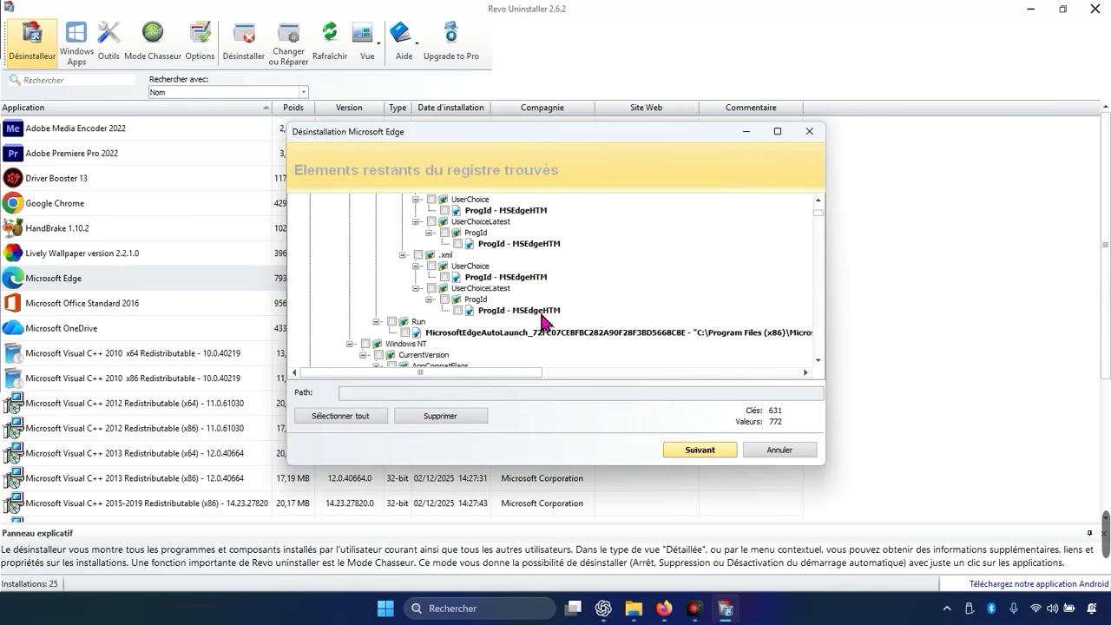
pyautogui.scroll(-10, 499, 289)
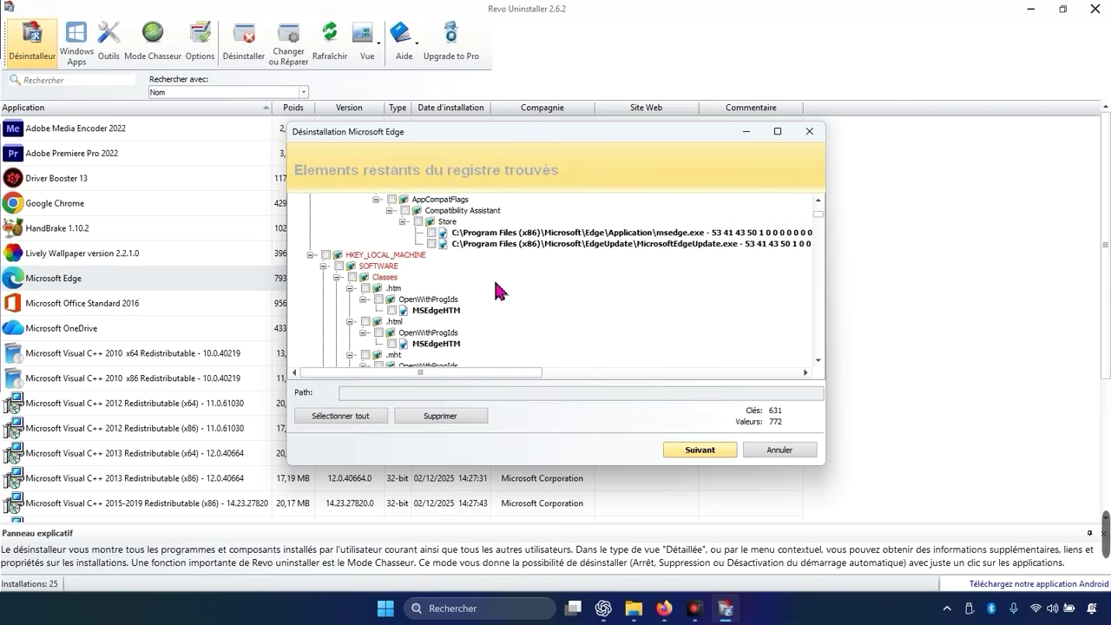
pyautogui.scroll(-5, 499, 289)
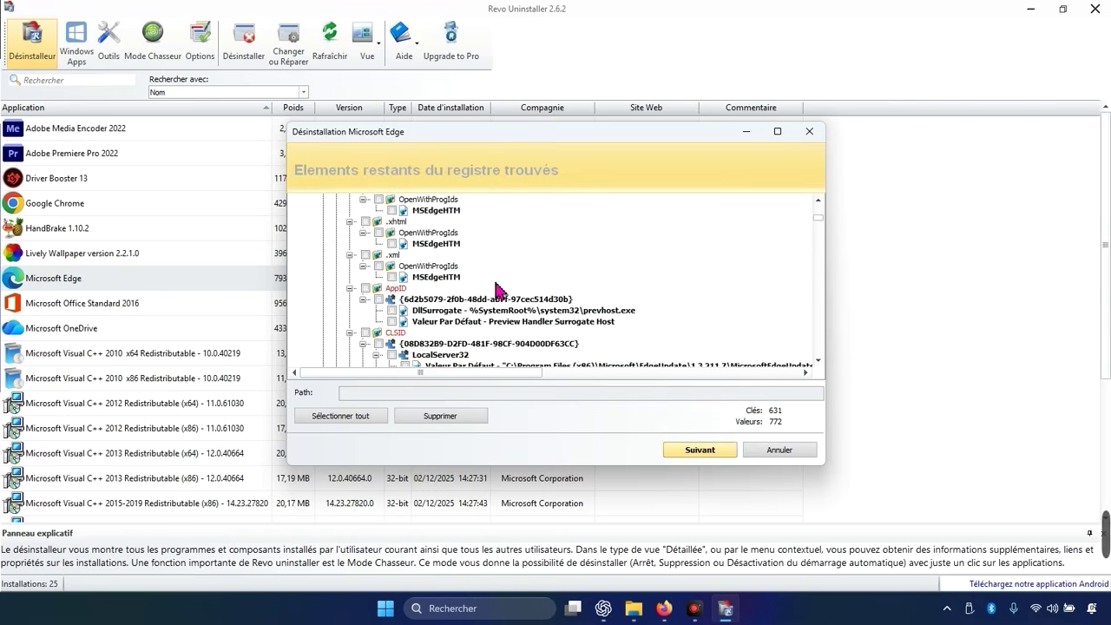
pyautogui.scroll(-8, 499, 289)
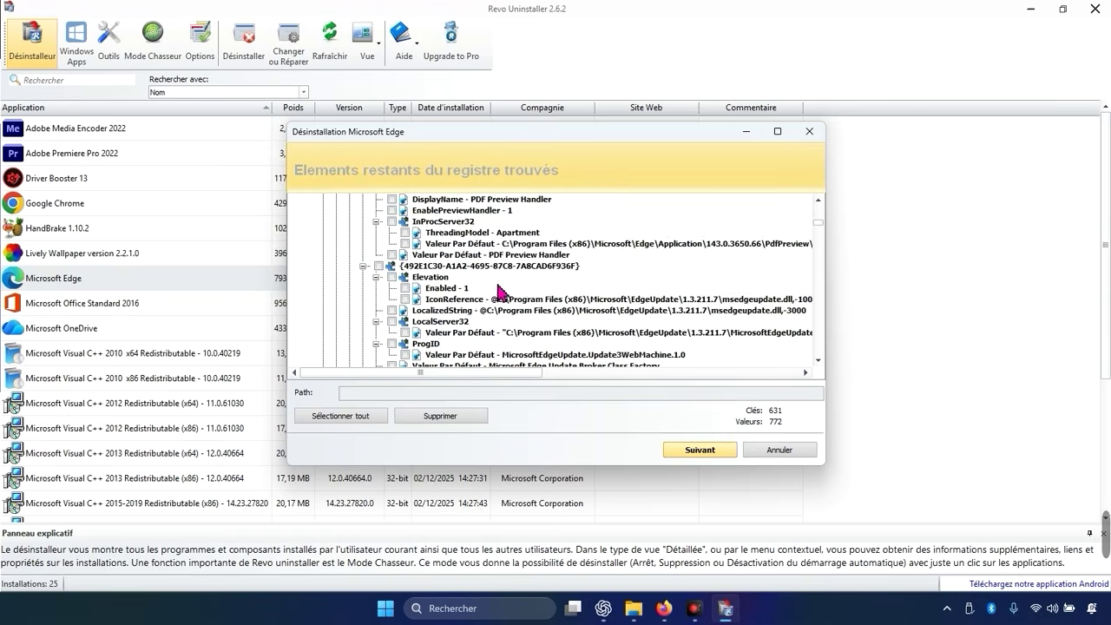
pyautogui.moveTo(816, 228); pyautogui.dragTo(809, 373)
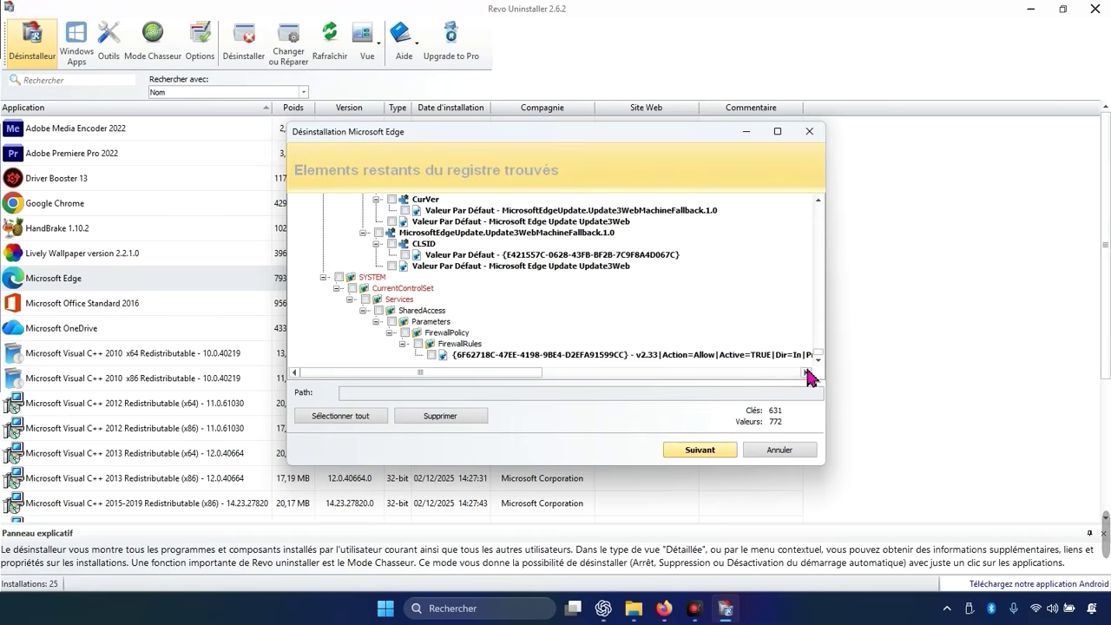
# Select all remaining Microsoft Edge registry items and delete them, confirming the deletion.
pyautogui.click(334, 425)
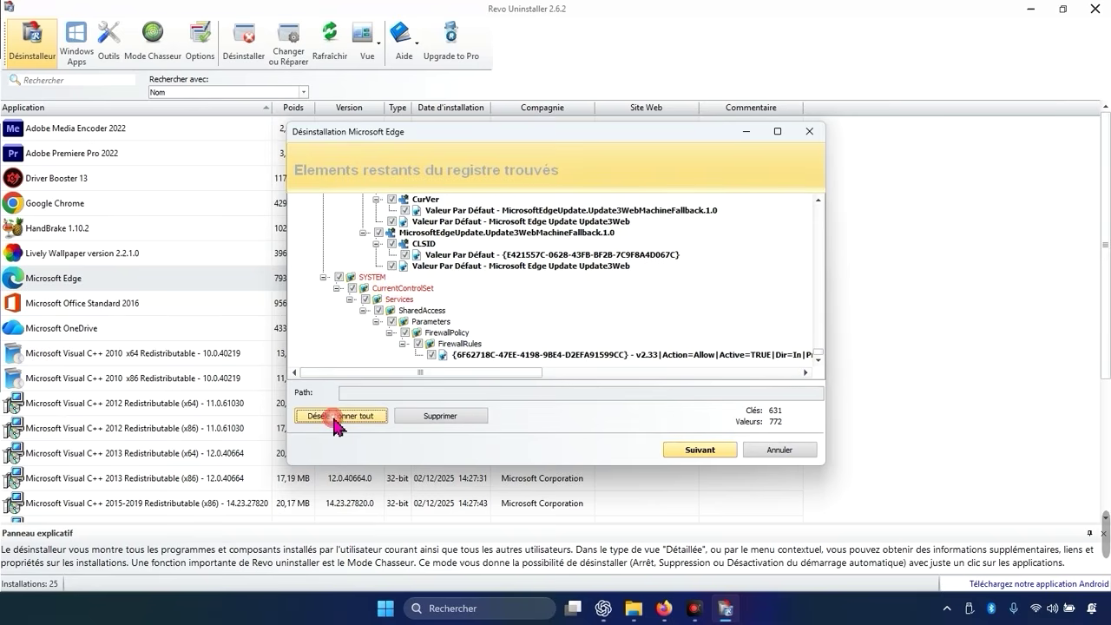
pyautogui.click(455, 420)
pyautogui.click(575, 333)
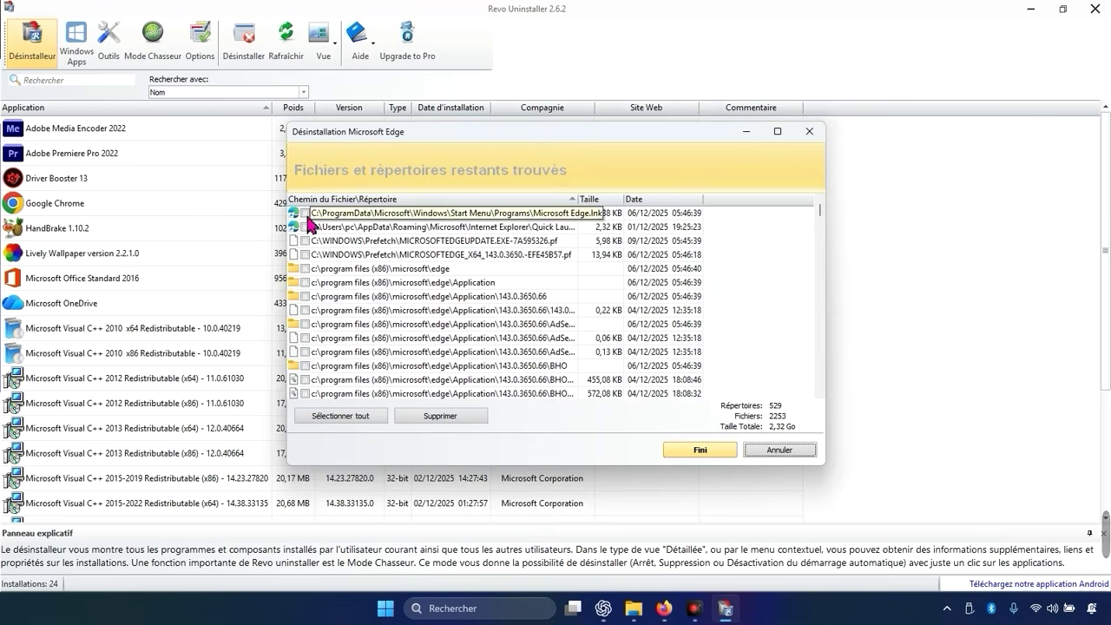
# Select all leftover Microsoft Edge files and folders, but finish the uninstall by agreeing to skip their deletion.
pyautogui.click(338, 416)
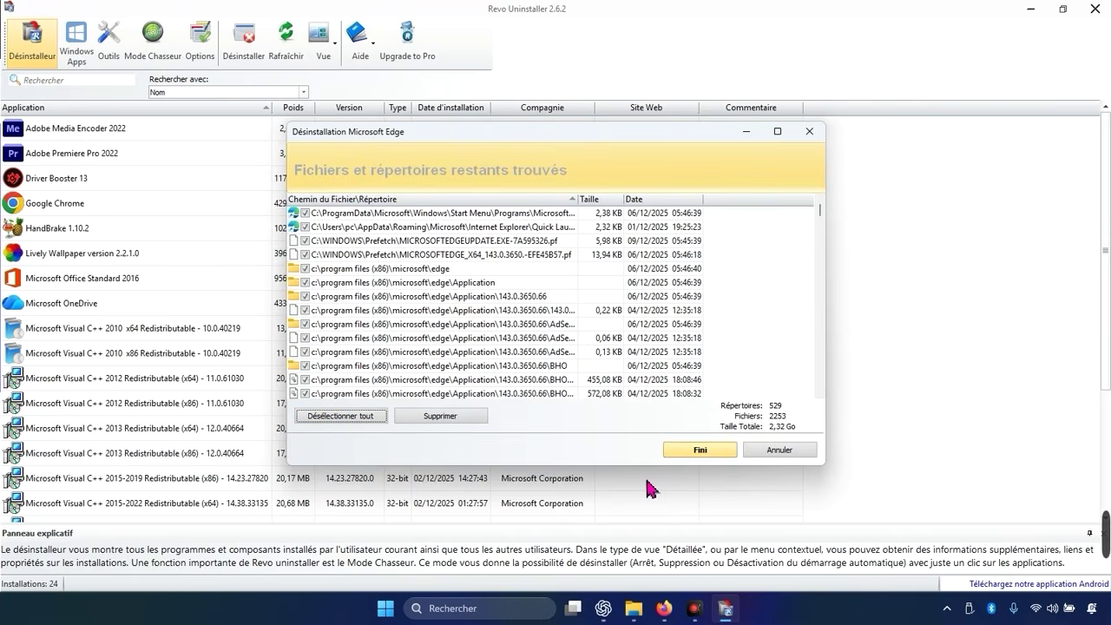
pyautogui.click(698, 453)
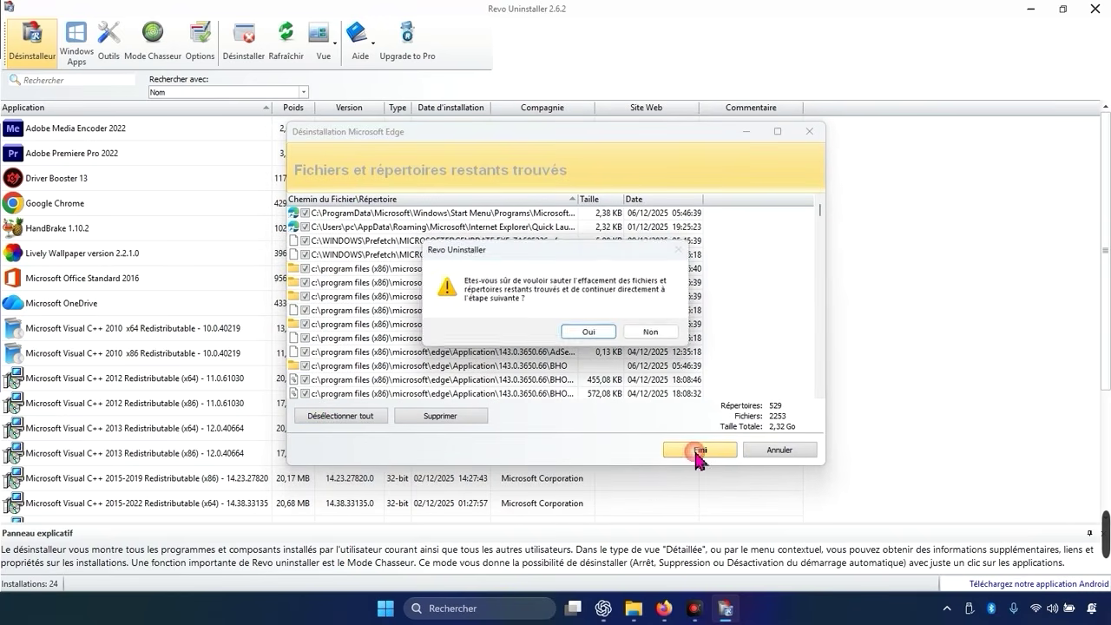
pyautogui.click(589, 332)
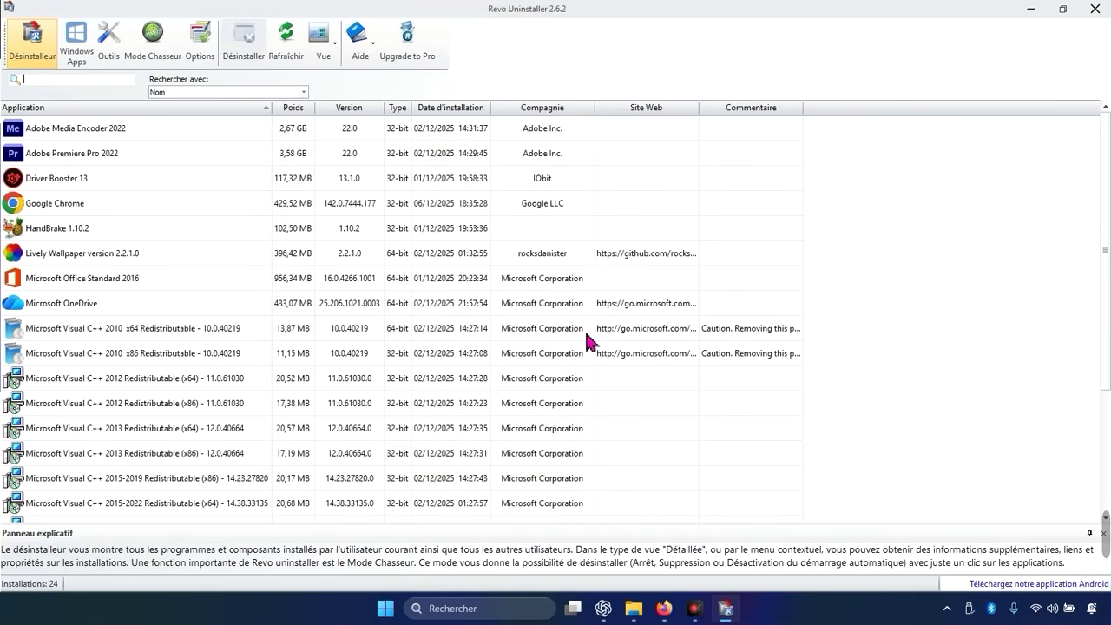
# Uninstall Microsoft OneDrive with the system restore point option turned off.
pyautogui.click(81, 309)
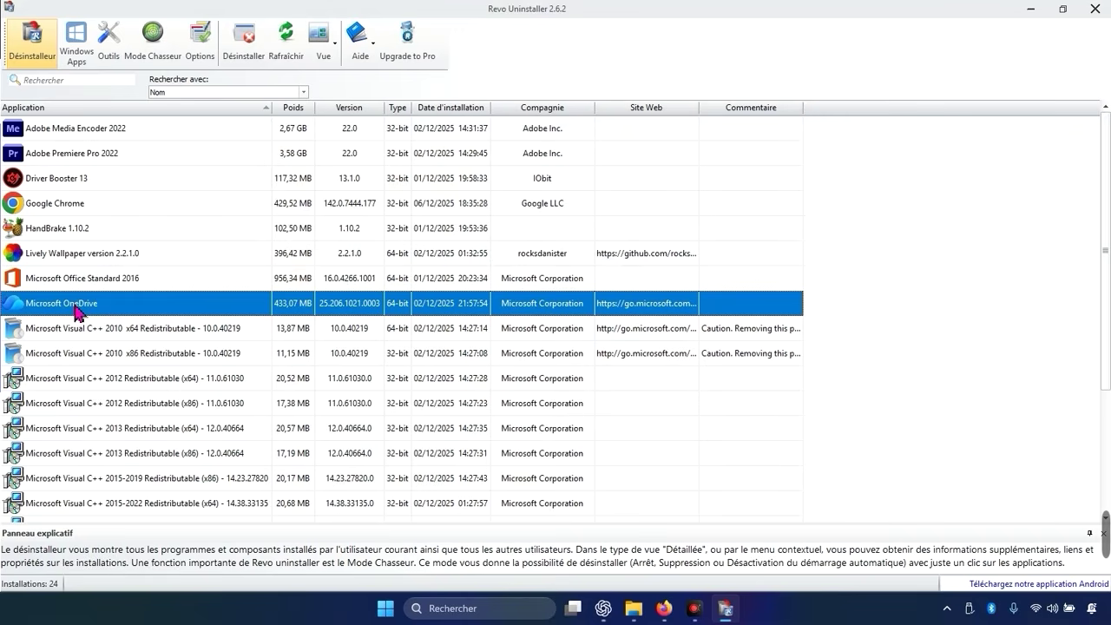
pyautogui.rightClick(76, 311)
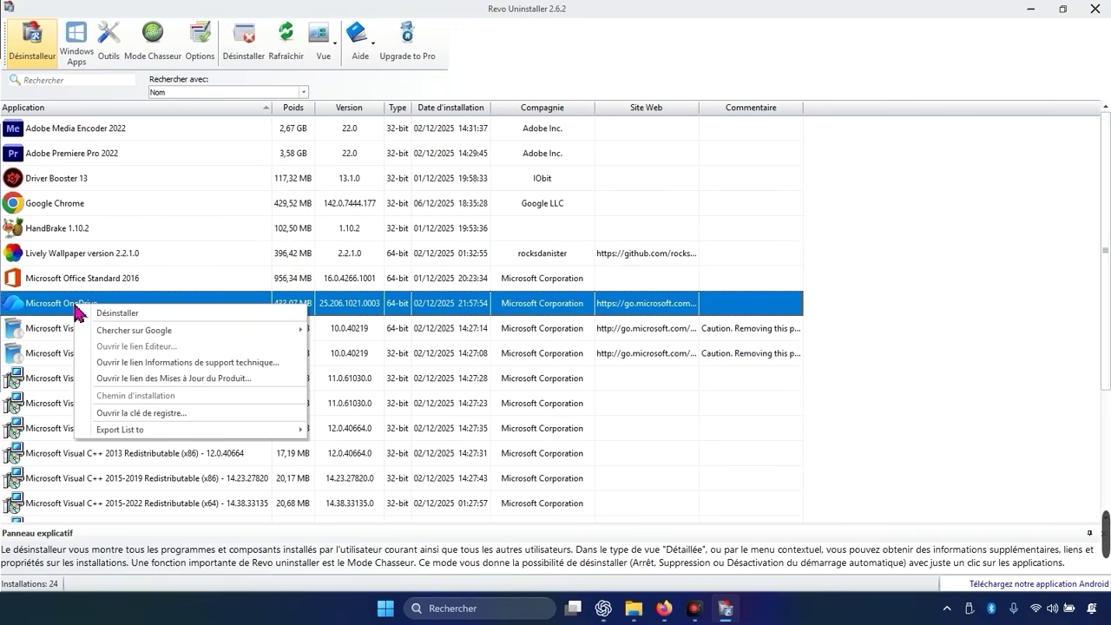
pyautogui.click(55, 382)
pyautogui.click(85, 304)
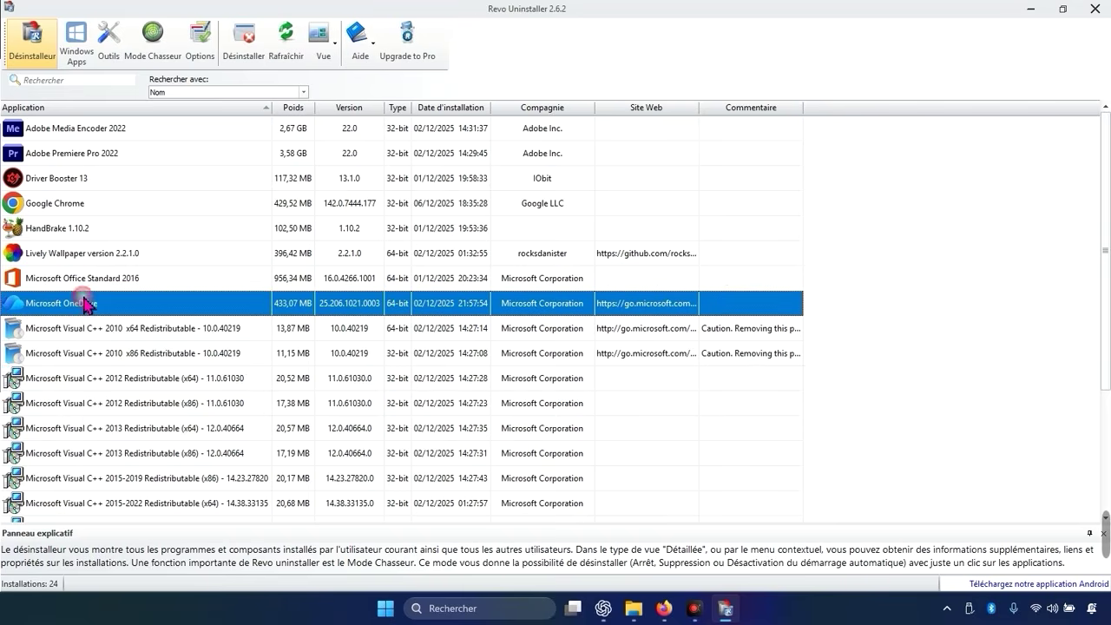
pyautogui.rightClick(83, 298)
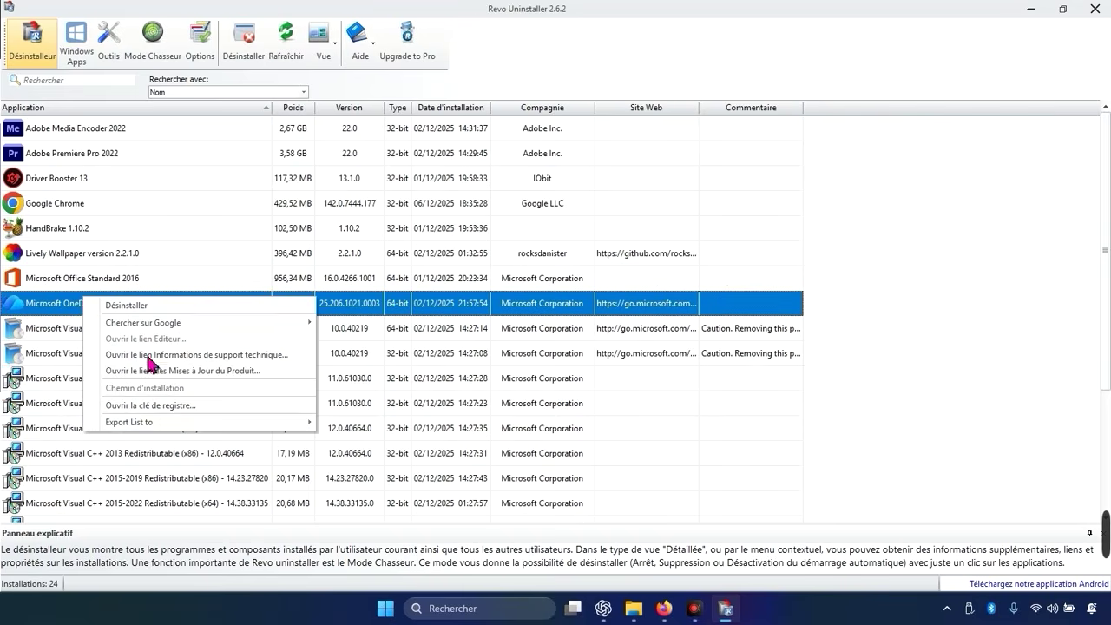
pyautogui.click(130, 305)
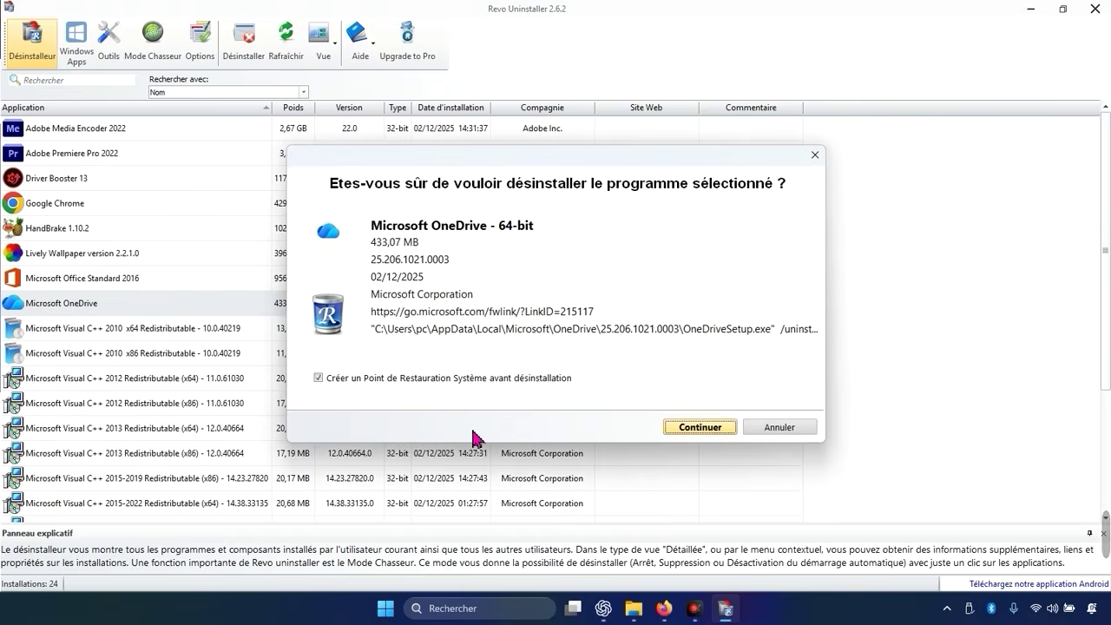
pyautogui.click(382, 381)
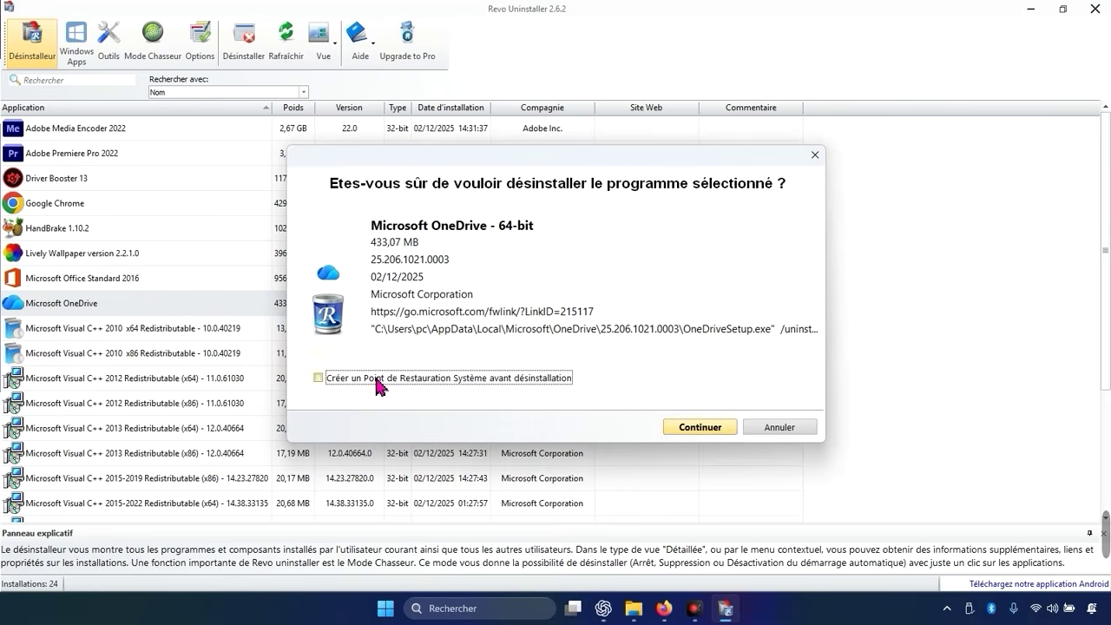
pyautogui.click(700, 430)
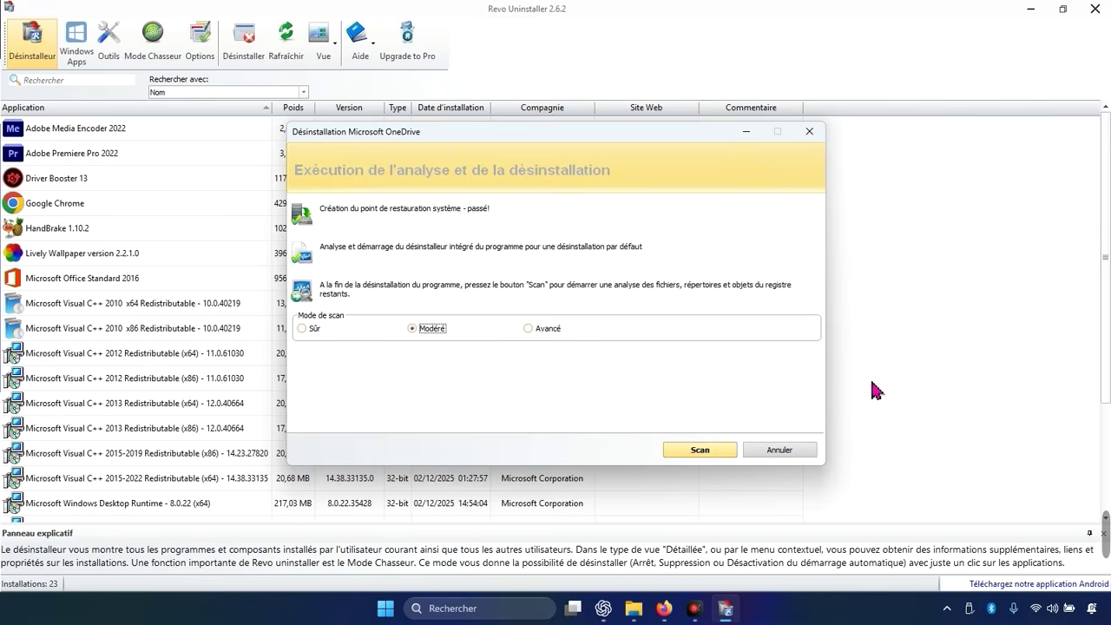
# Scan for Microsoft OneDrive leftovers in Modéré mode and look through the remaining registry items.
pyautogui.click(694, 450)
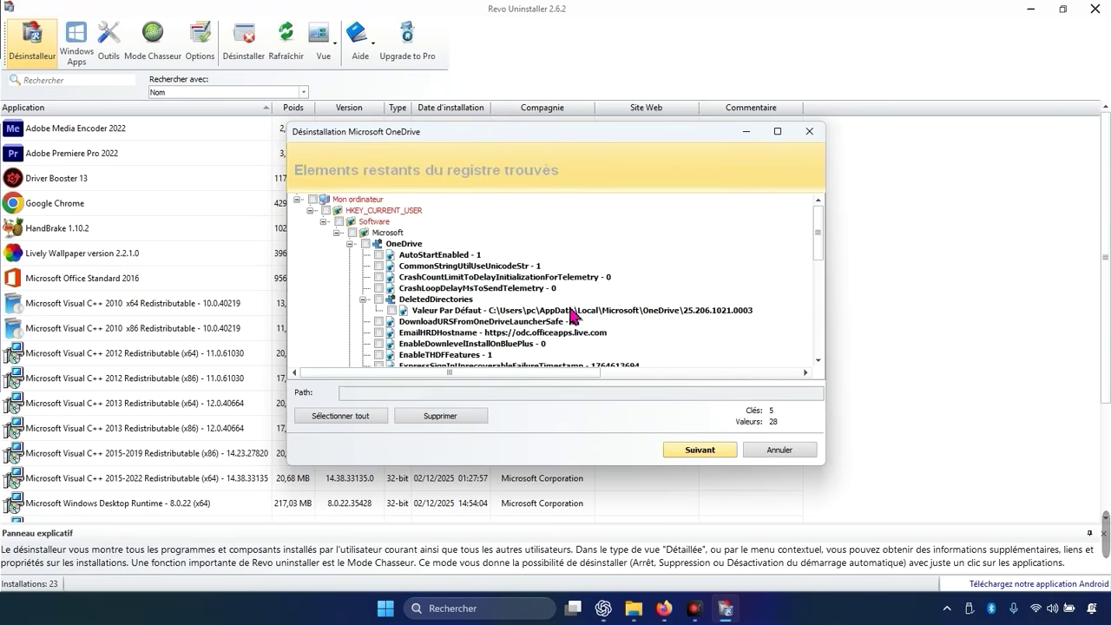
pyautogui.scroll(-3, 573, 315)
pyautogui.scroll(-10, 573, 314)
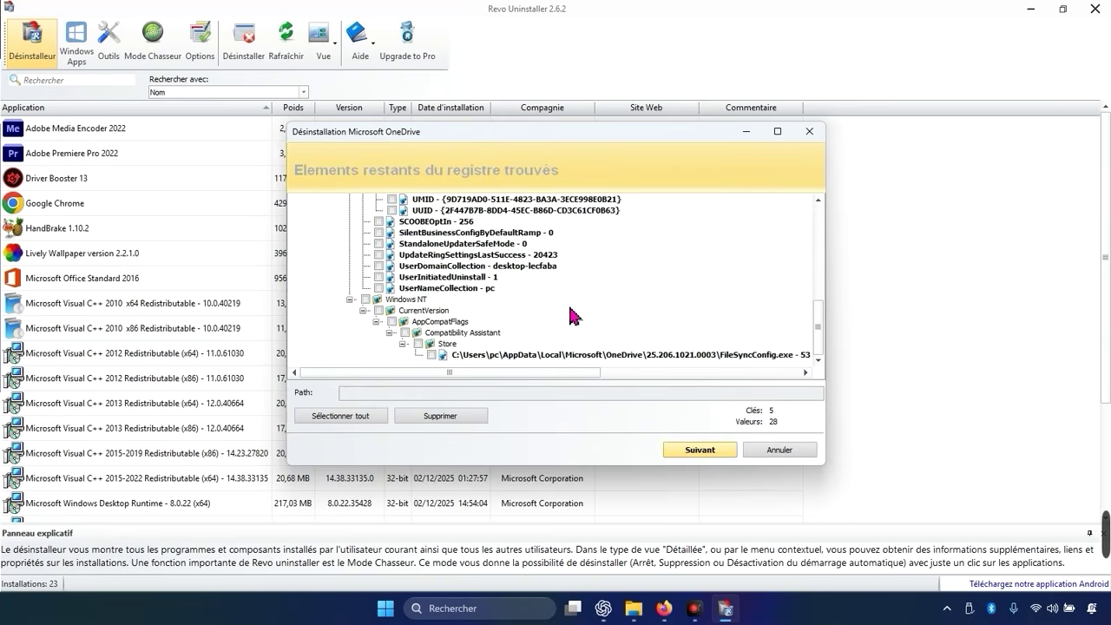
pyautogui.scroll(15, 569, 312)
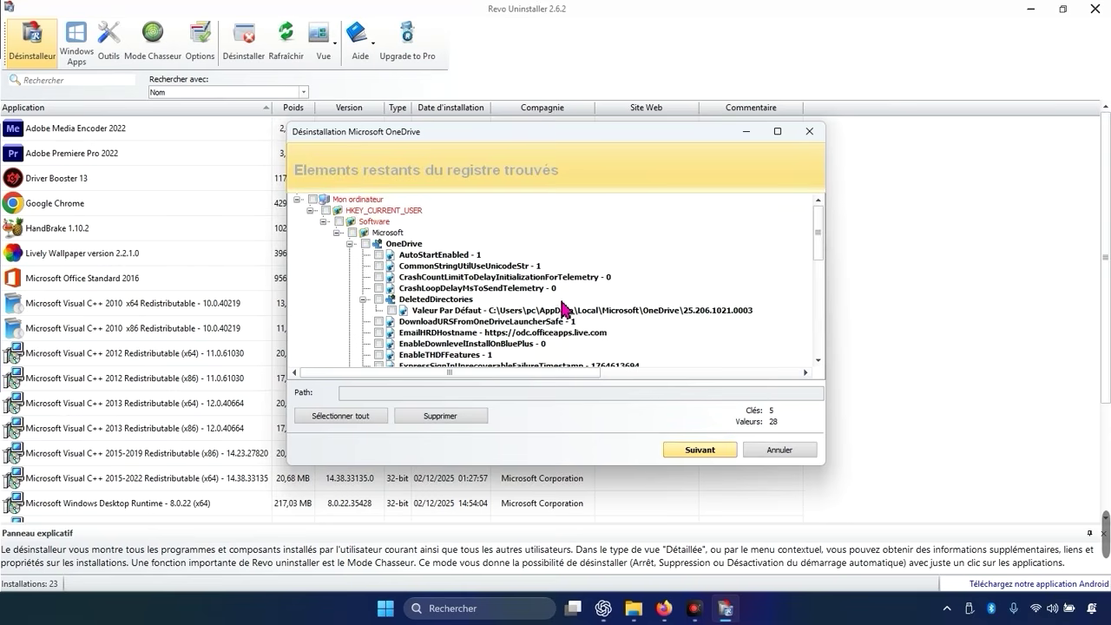
pyautogui.scroll(-12, 564, 309)
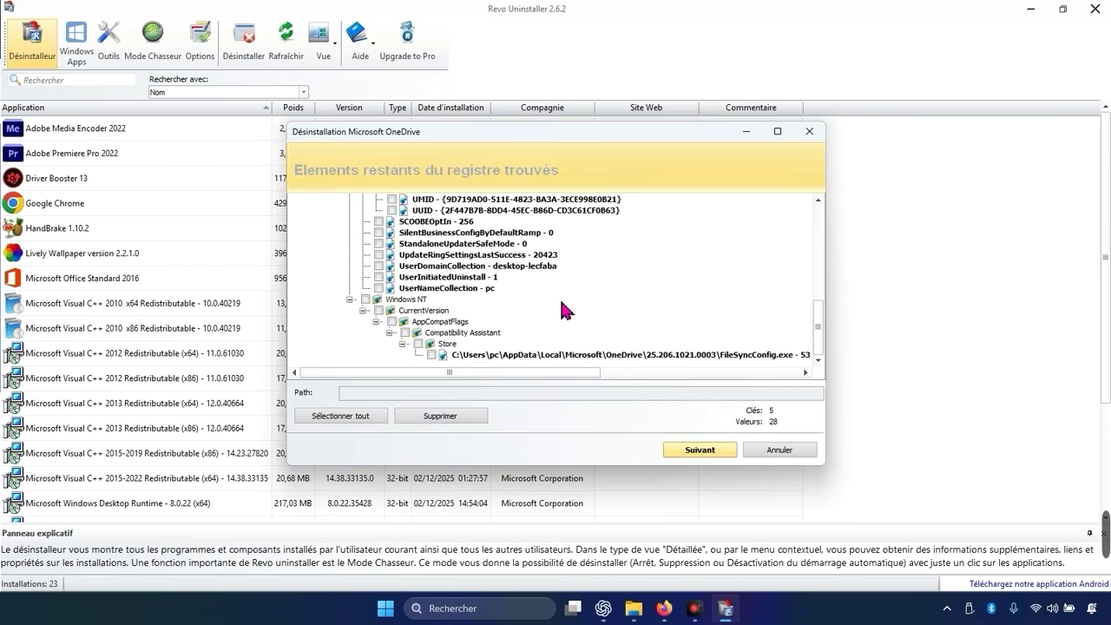
pyautogui.scroll(12, 565, 310)
pyautogui.scroll(-12, 565, 310)
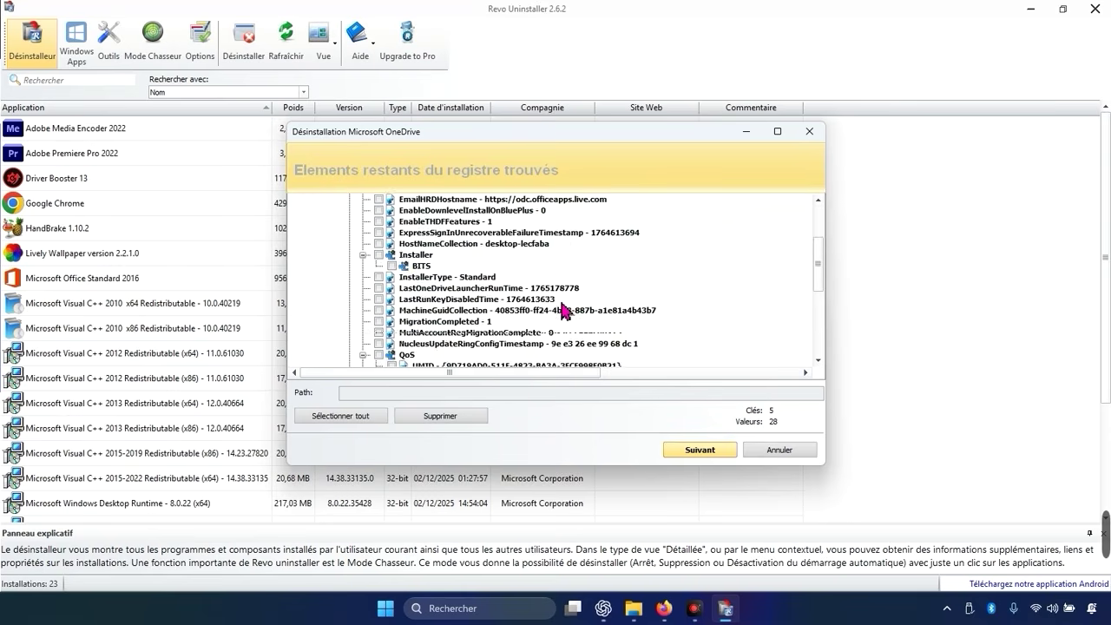
# Select all remaining Microsoft OneDrive registry items and delete them, confirming the deletion.
pyautogui.click(339, 418)
pyautogui.click(418, 417)
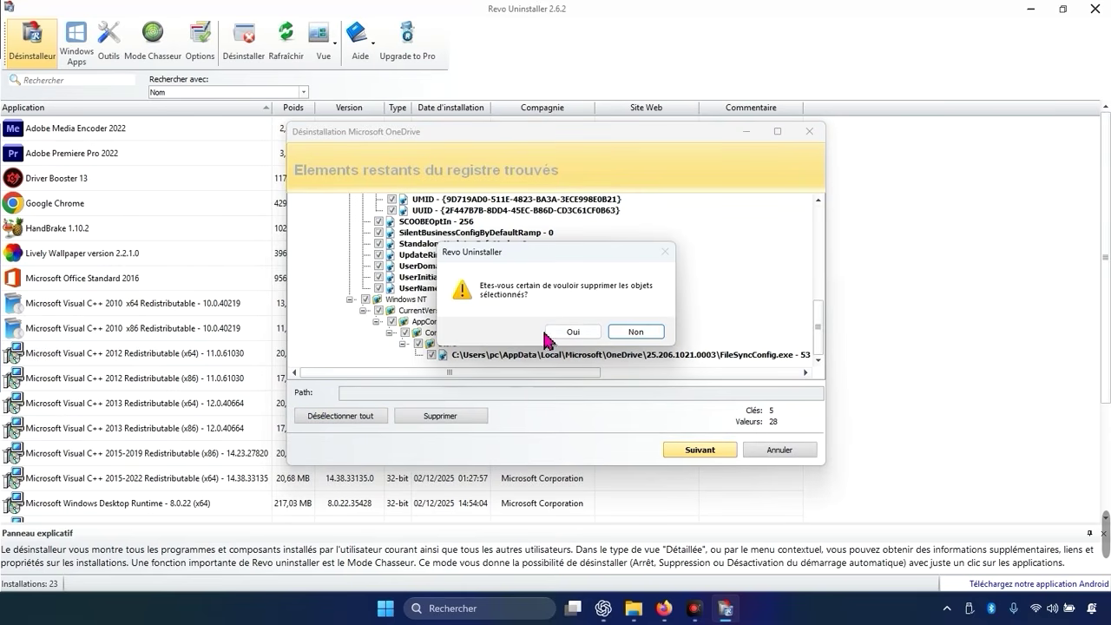
pyautogui.click(571, 333)
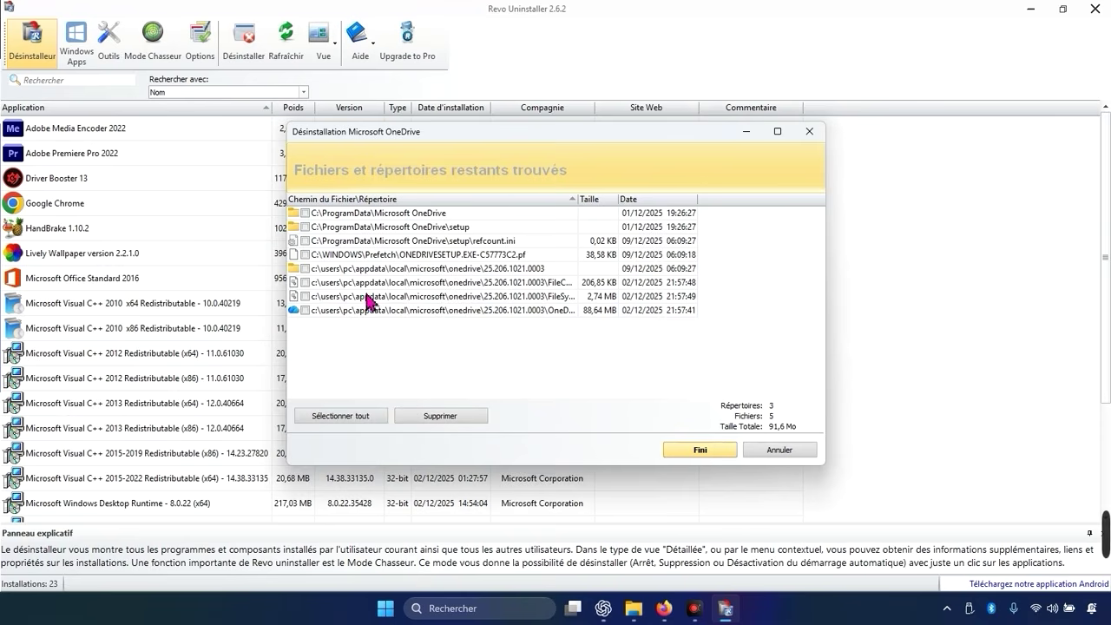
# Delete all leftover Microsoft OneDrive files and folders, acknowledge the restart notice and finish the uninstall.
pyautogui.click(361, 417)
pyautogui.click(453, 418)
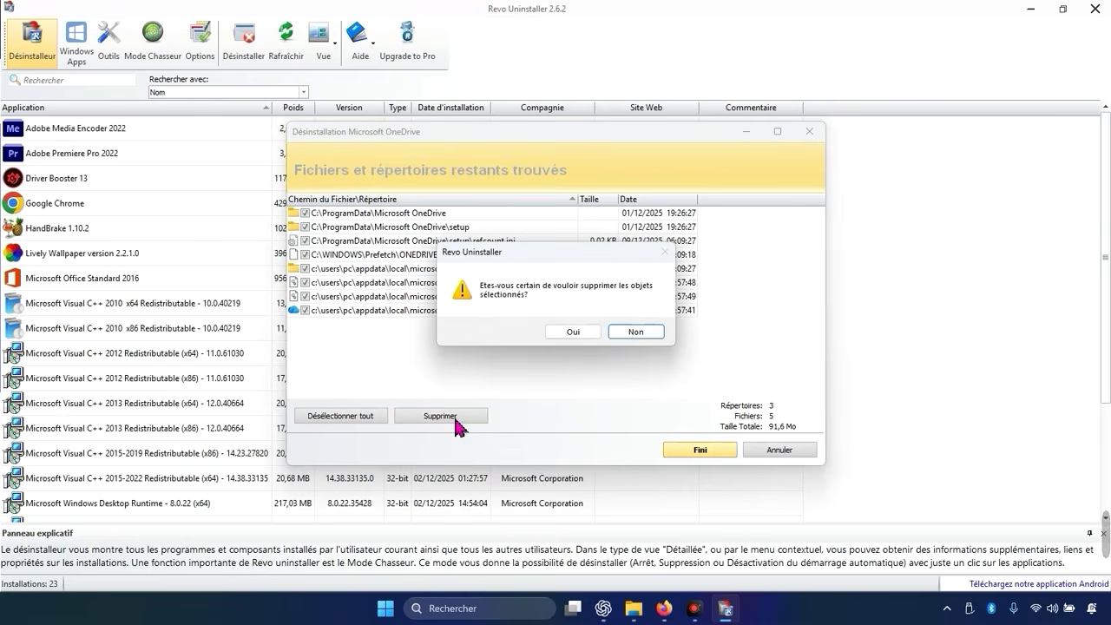
pyautogui.click(576, 333)
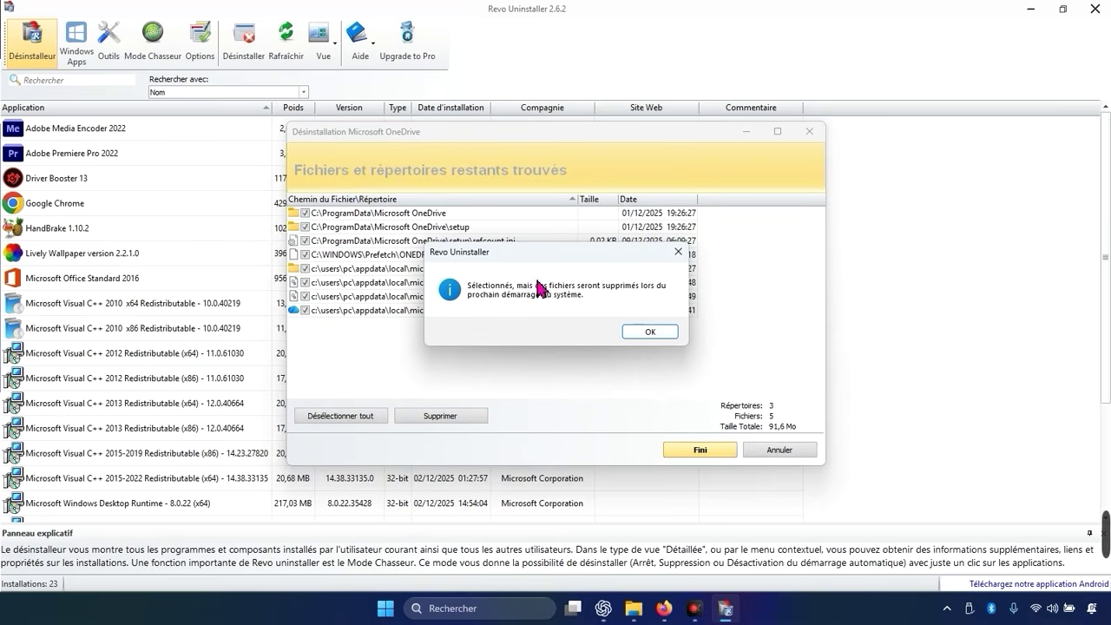
pyautogui.click(649, 332)
pyautogui.click(701, 453)
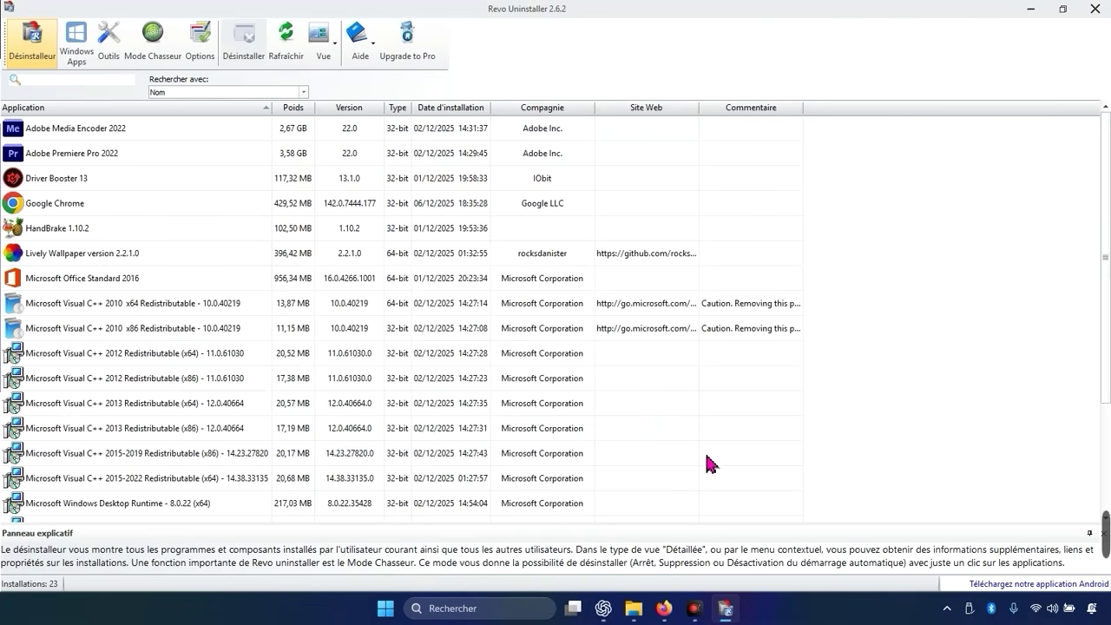